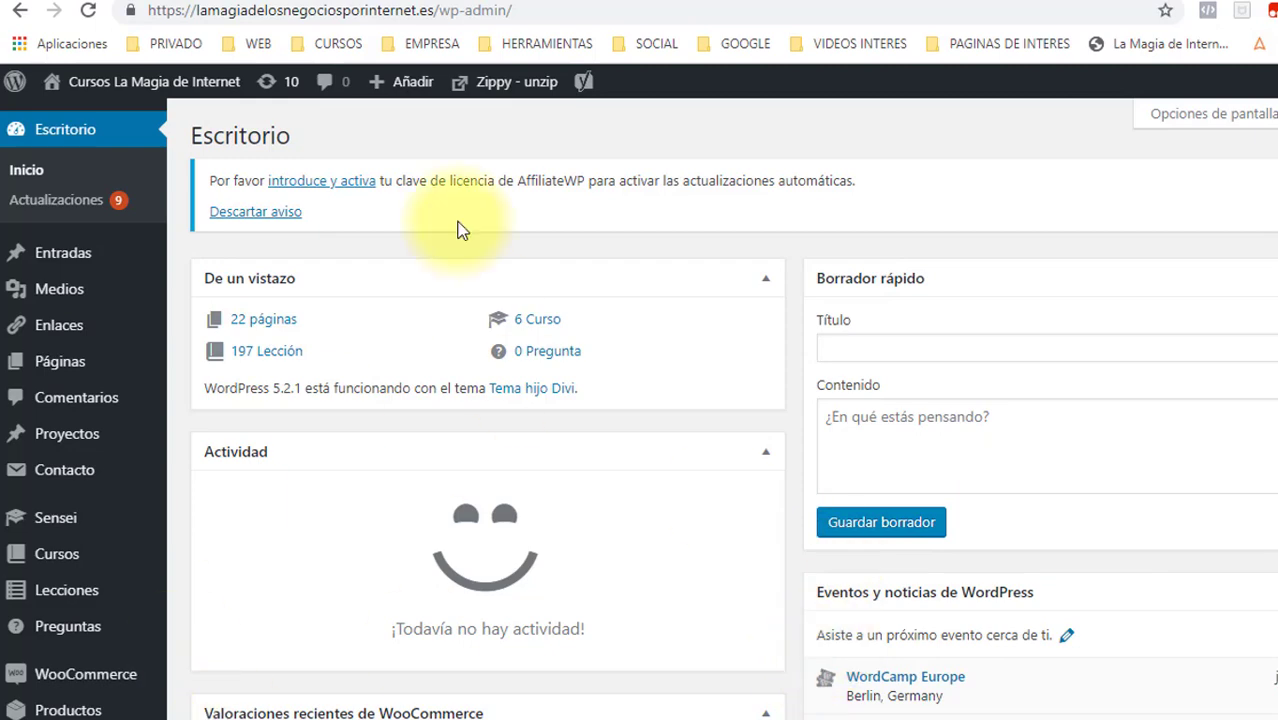
# Open the list of installed plugins from the WordPress dashboard.
pyautogui.scroll(-2, 100, 411)
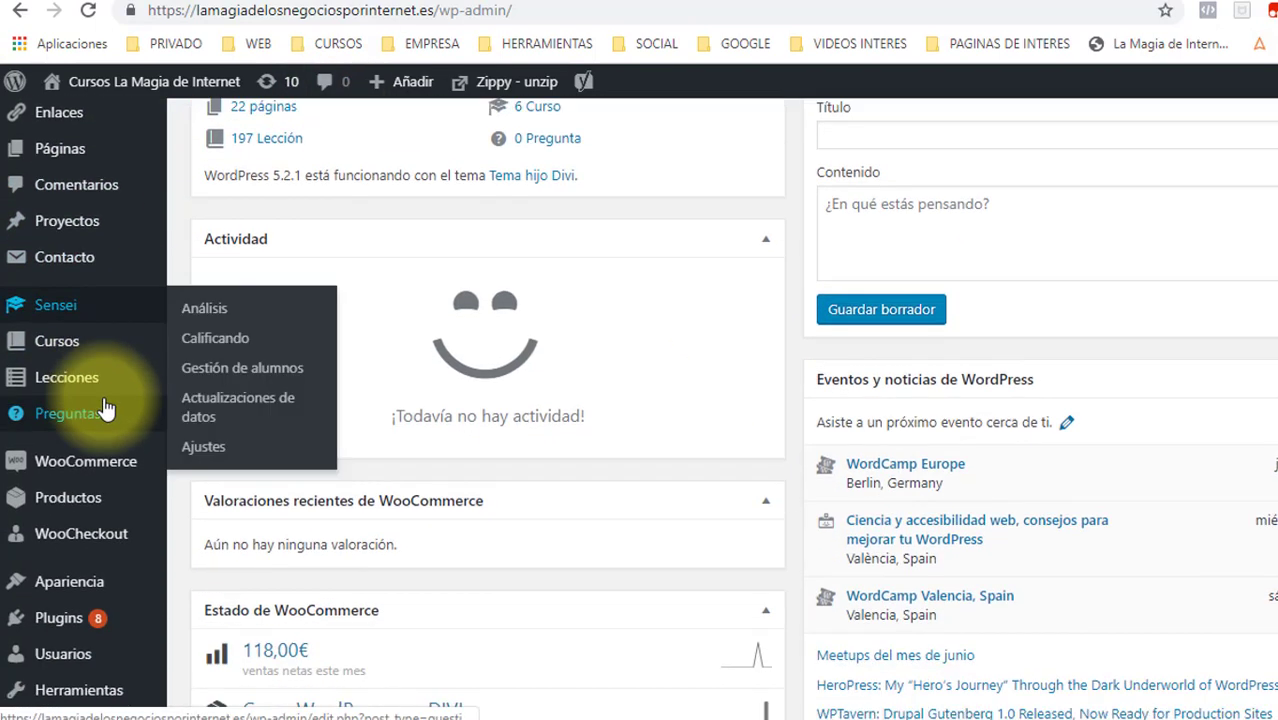
pyautogui.scroll(-2, 105, 410)
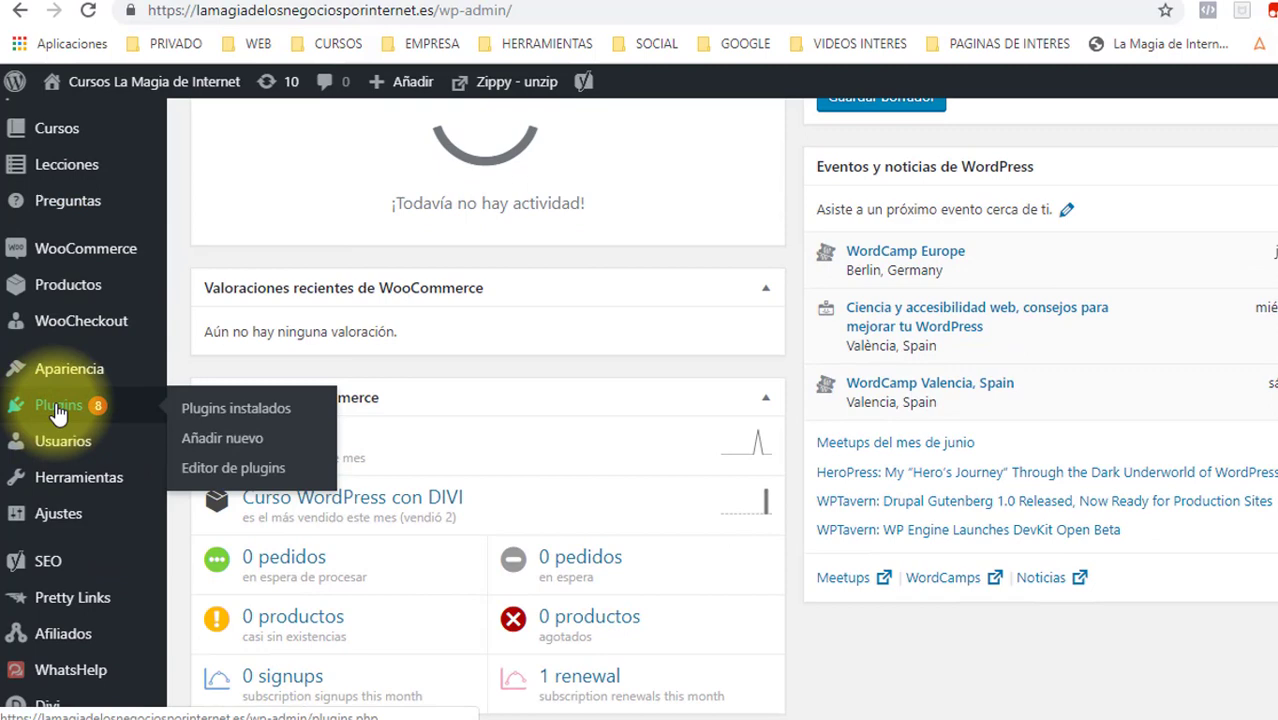
pyautogui.click(57, 410)
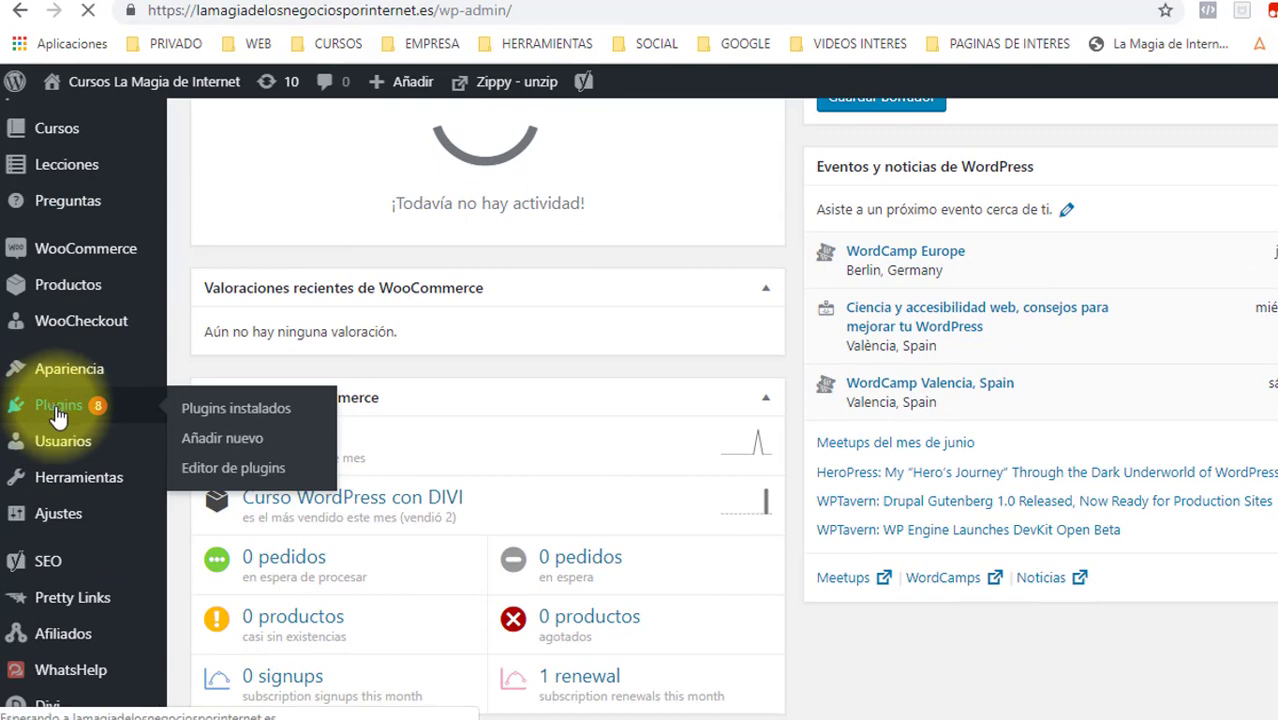
# Update the Contact Form 7, Limit Login Attempts Reloaded and TinyMCE Advanced plugins to their newest versions.
pyautogui.scroll(-1, 300, 520)
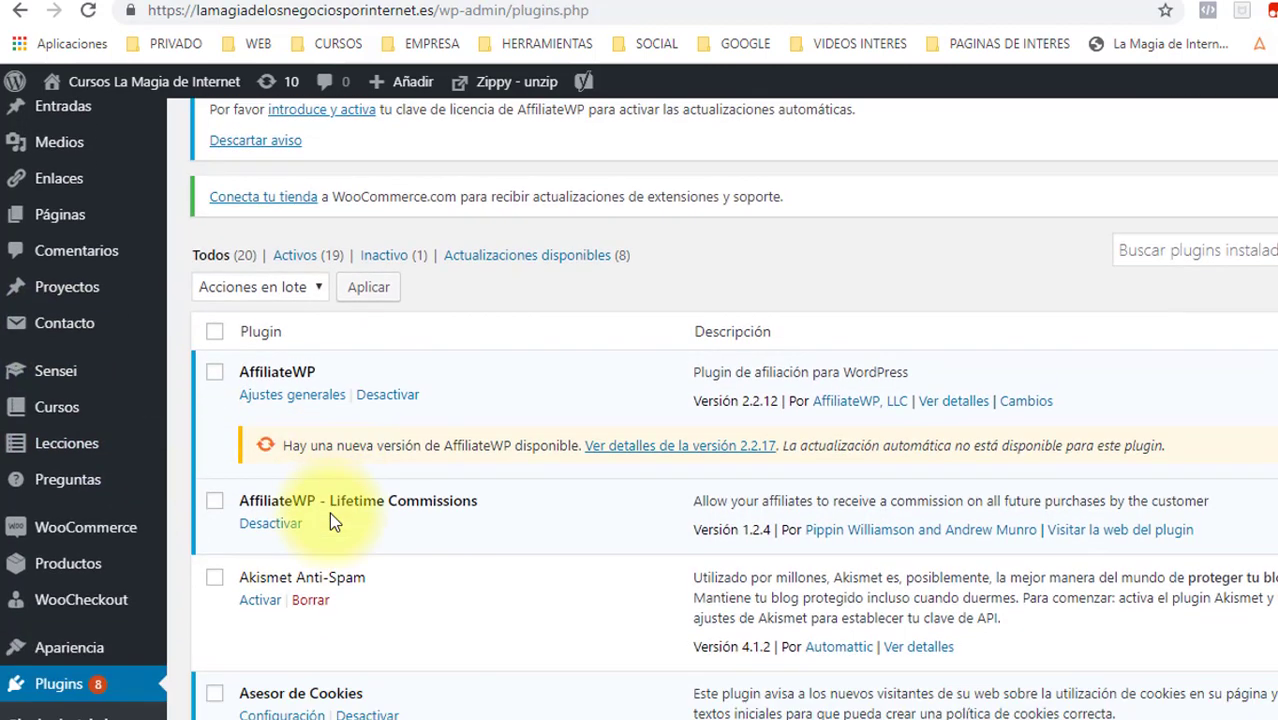
pyautogui.scroll(-4, 335, 513)
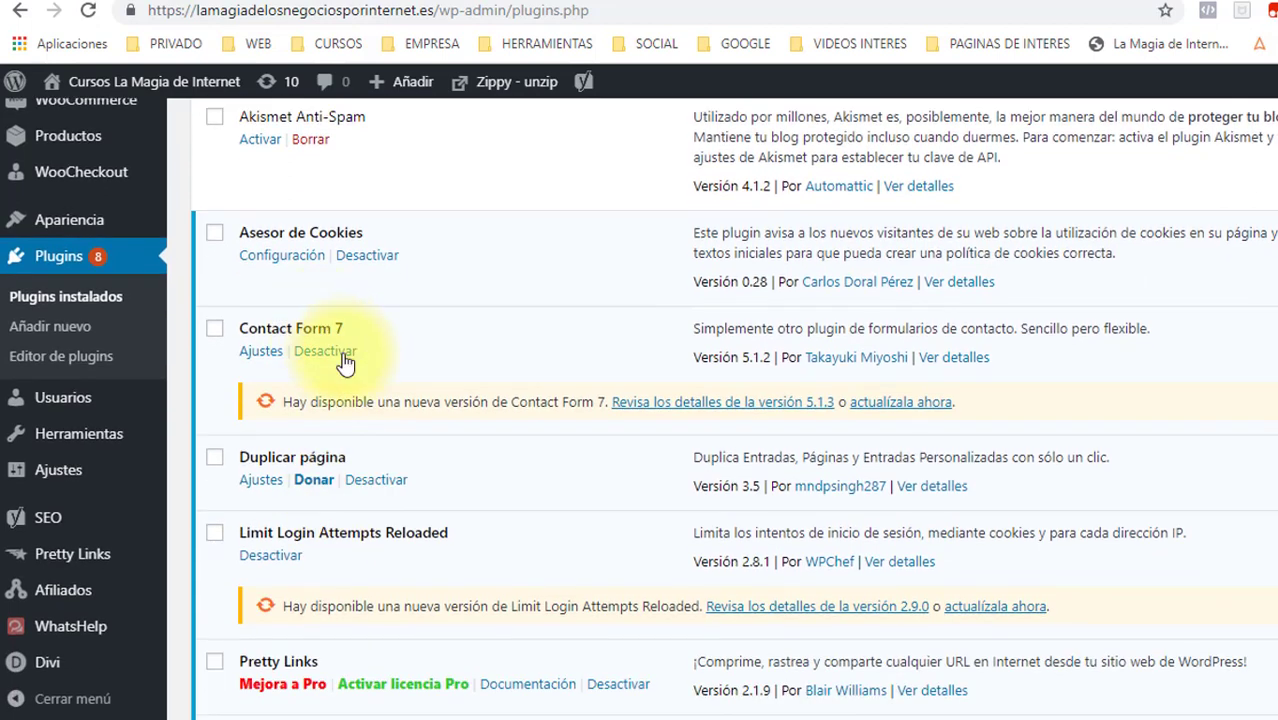
pyautogui.click(896, 404)
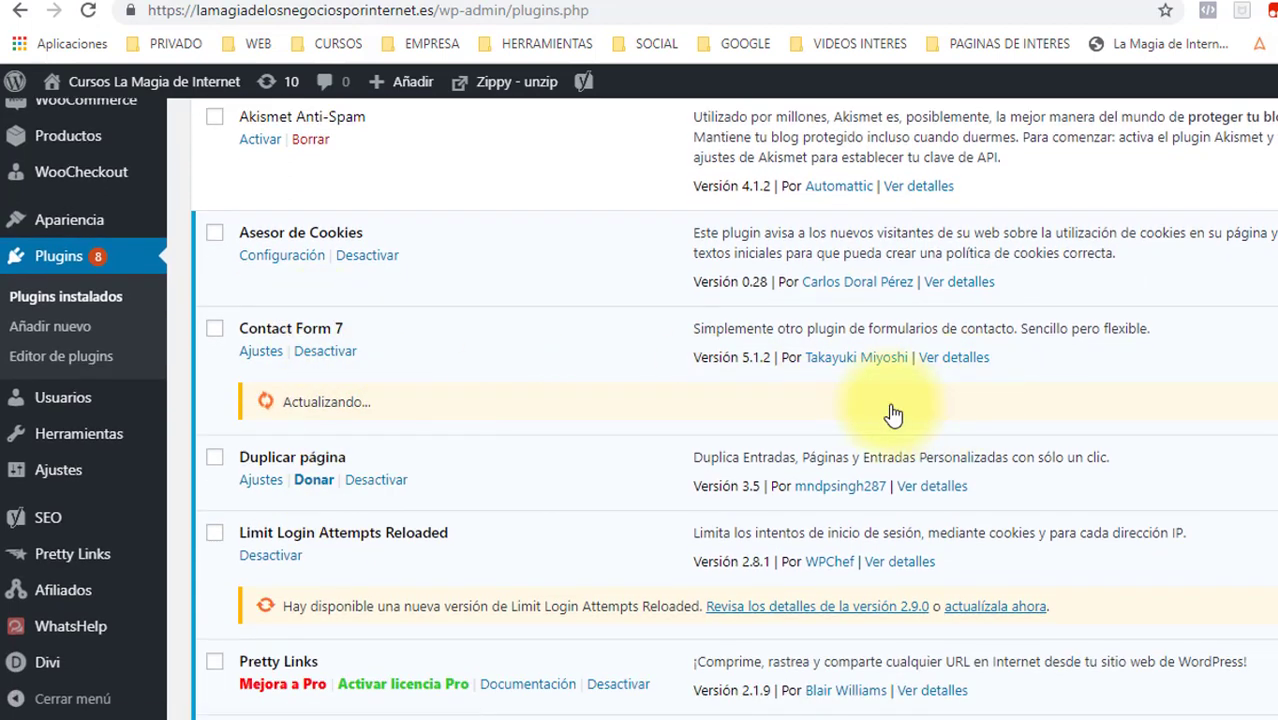
pyautogui.scroll(-2, 893, 413)
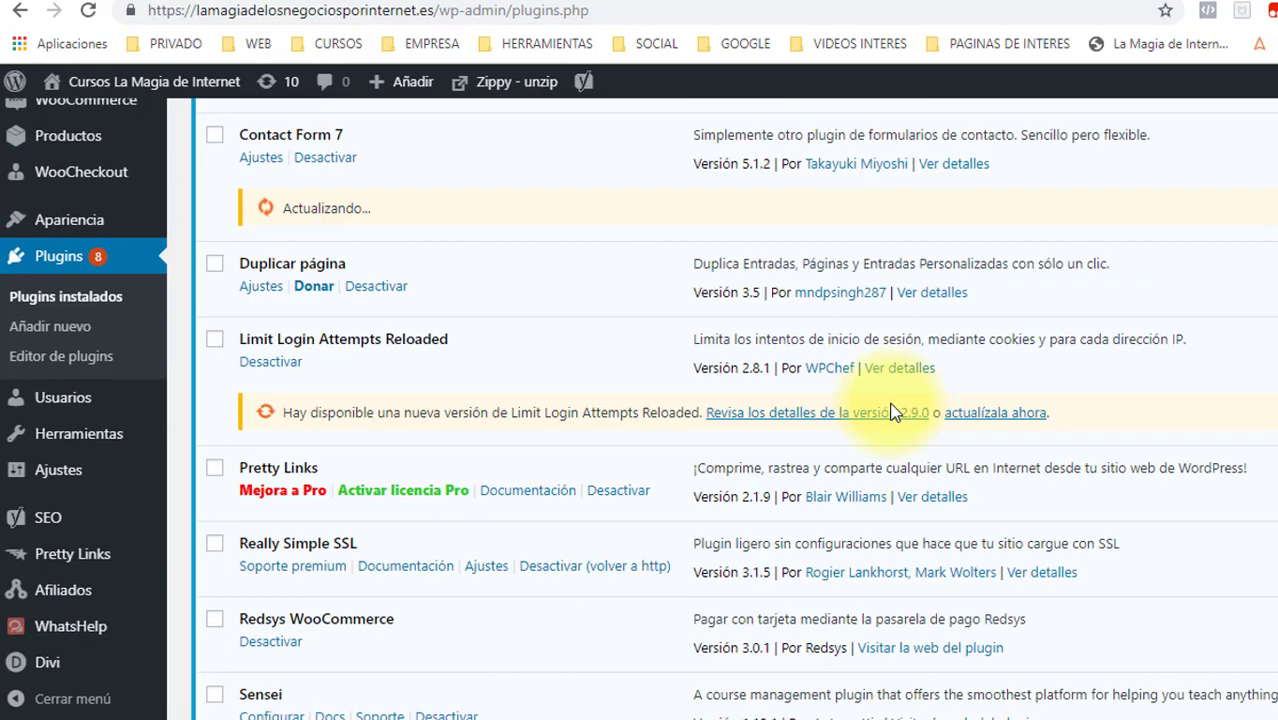
pyautogui.click(980, 398)
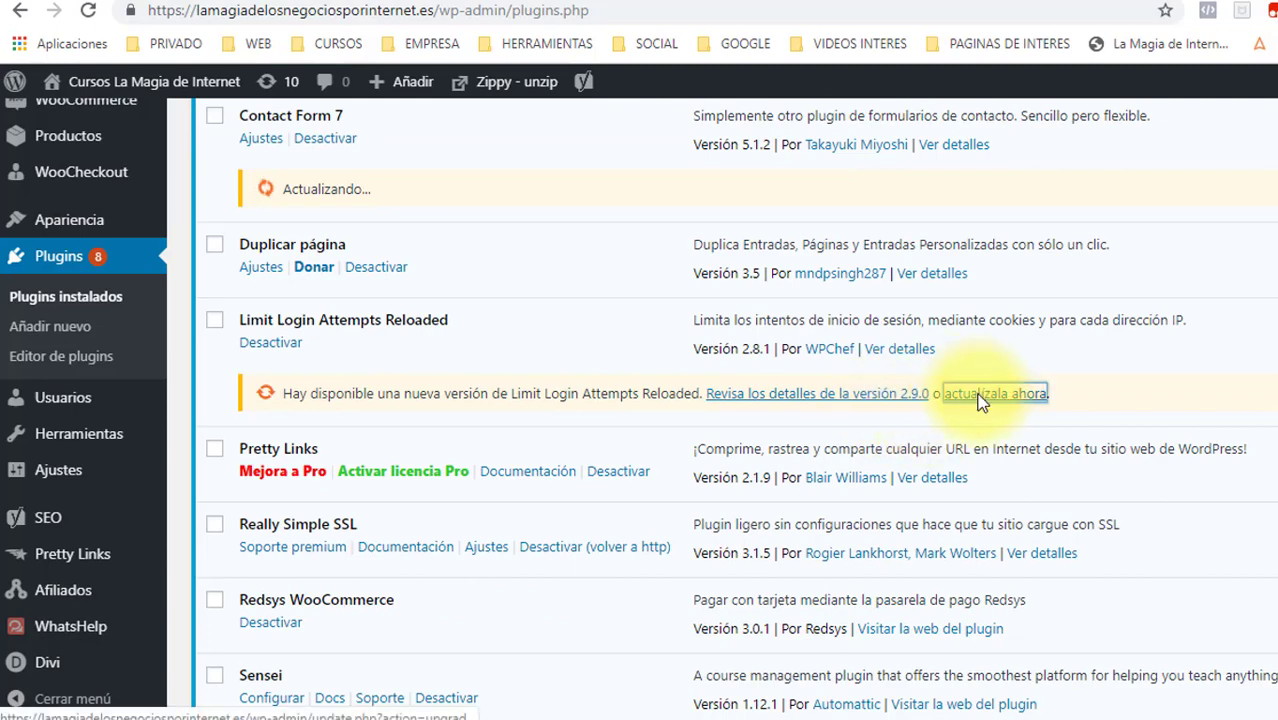
pyautogui.scroll(-3, 980, 395)
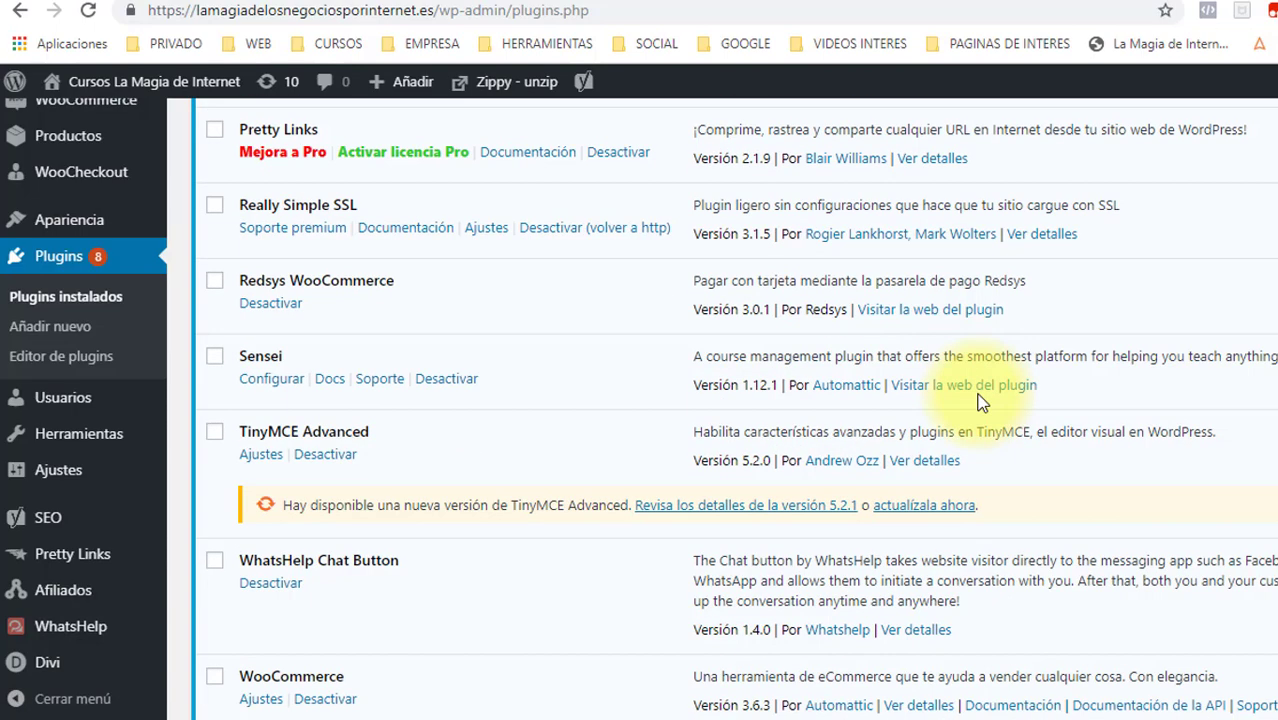
pyautogui.click(914, 507)
# Update the WooCommerce and WooCommerce Stripe Gateway plugins to their newest versions.
pyautogui.scroll(-5, 914, 507)
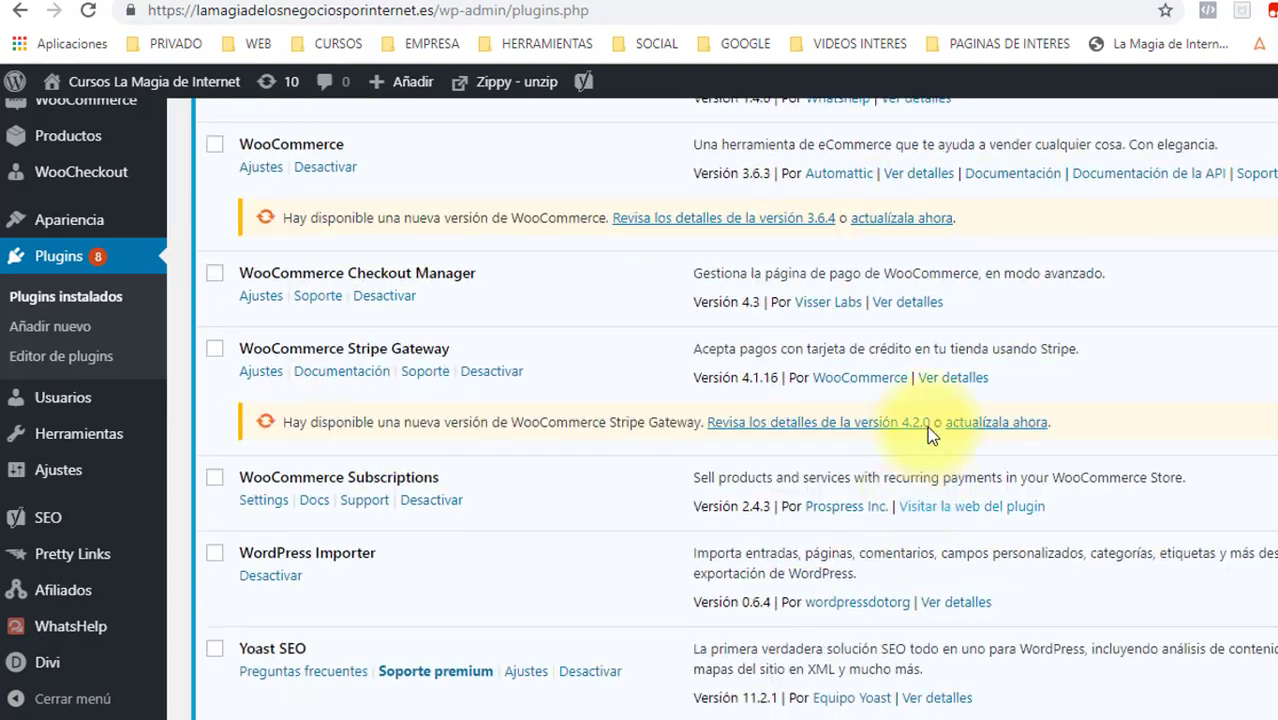
pyautogui.click(925, 219)
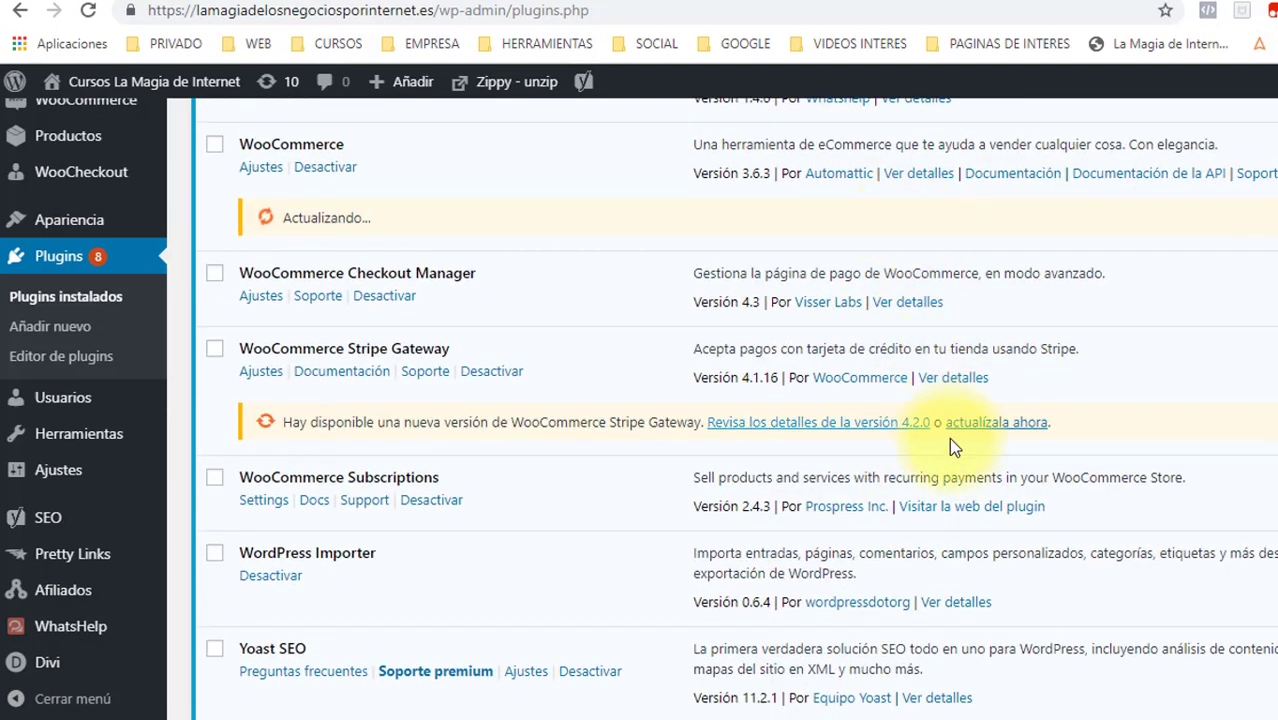
pyautogui.click(990, 424)
# Update the Yoast SEO and Zippy plugins to their newest versions.
pyautogui.scroll(-4, 860, 520)
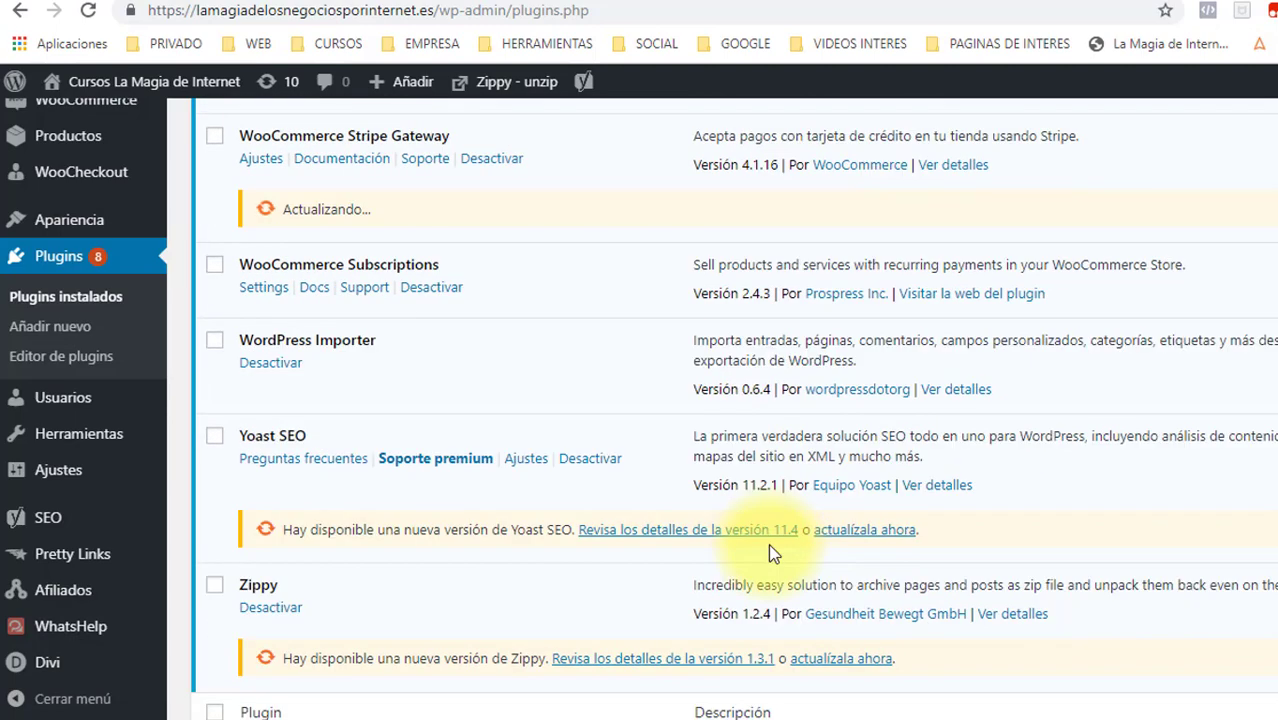
pyautogui.scroll(-1, 940, 512)
pyautogui.click(866, 424)
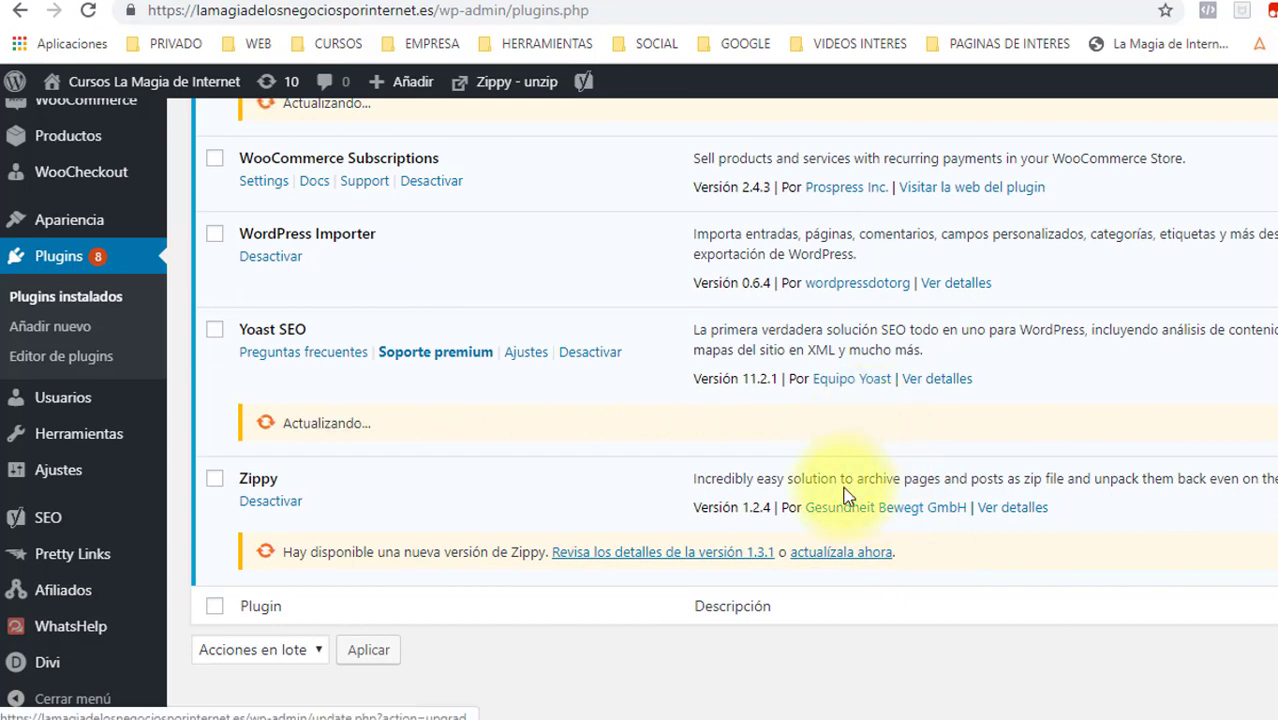
pyautogui.click(830, 555)
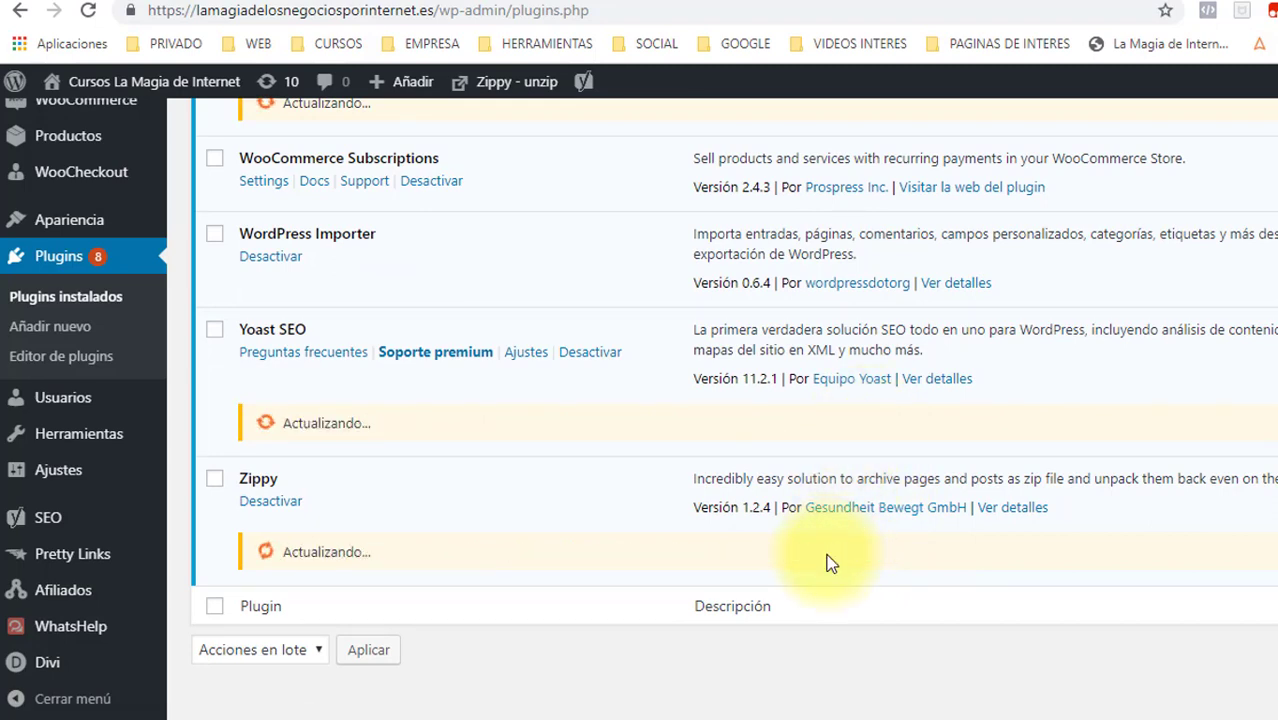
# Check the update status of each plugin throughout the installed plugins list.
pyautogui.scroll(7, 830, 563)
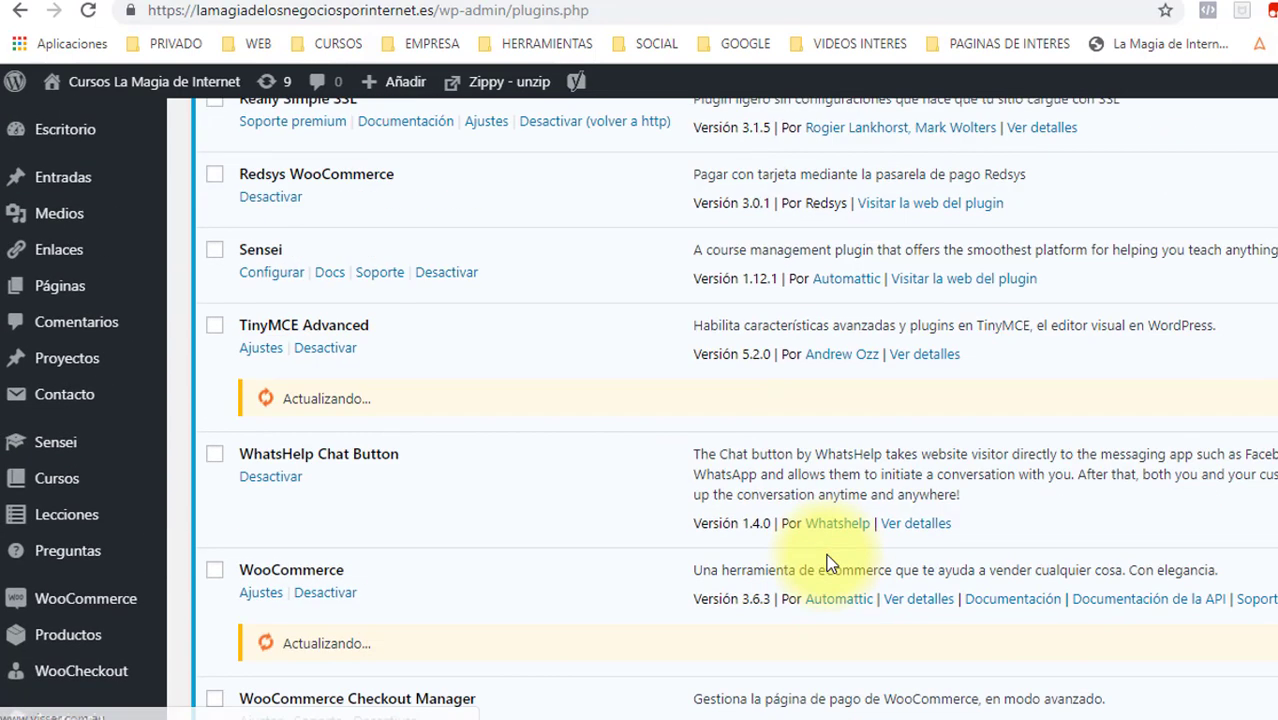
pyautogui.scroll(3, 622, 562)
pyautogui.scroll(-4, 622, 565)
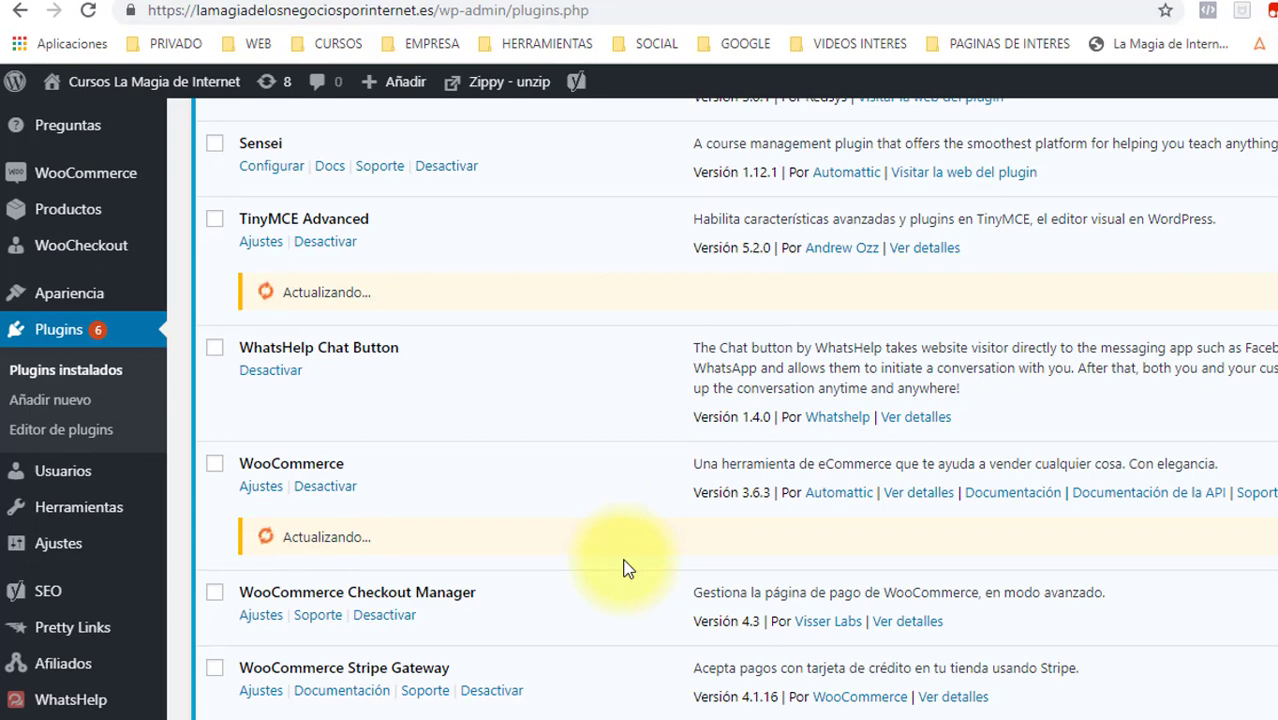
pyautogui.scroll(3, 640, 540)
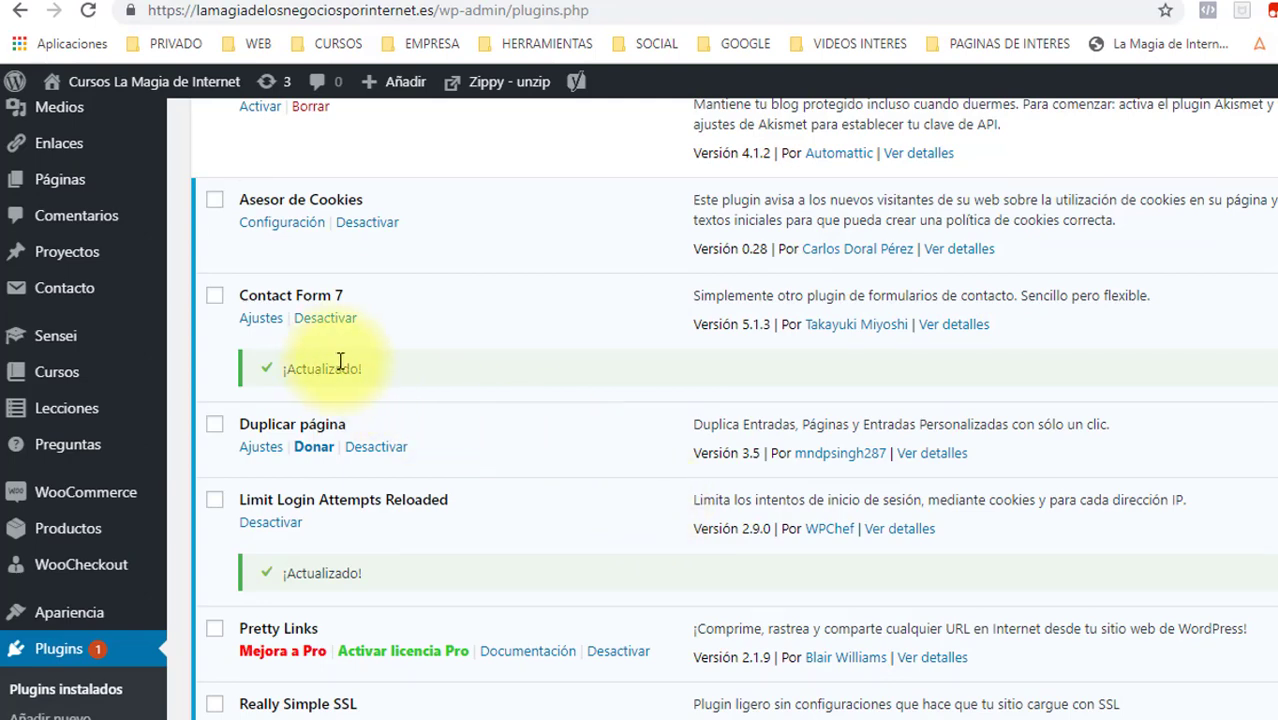
pyautogui.scroll(-1, 342, 365)
pyautogui.scroll(-4, 313, 455)
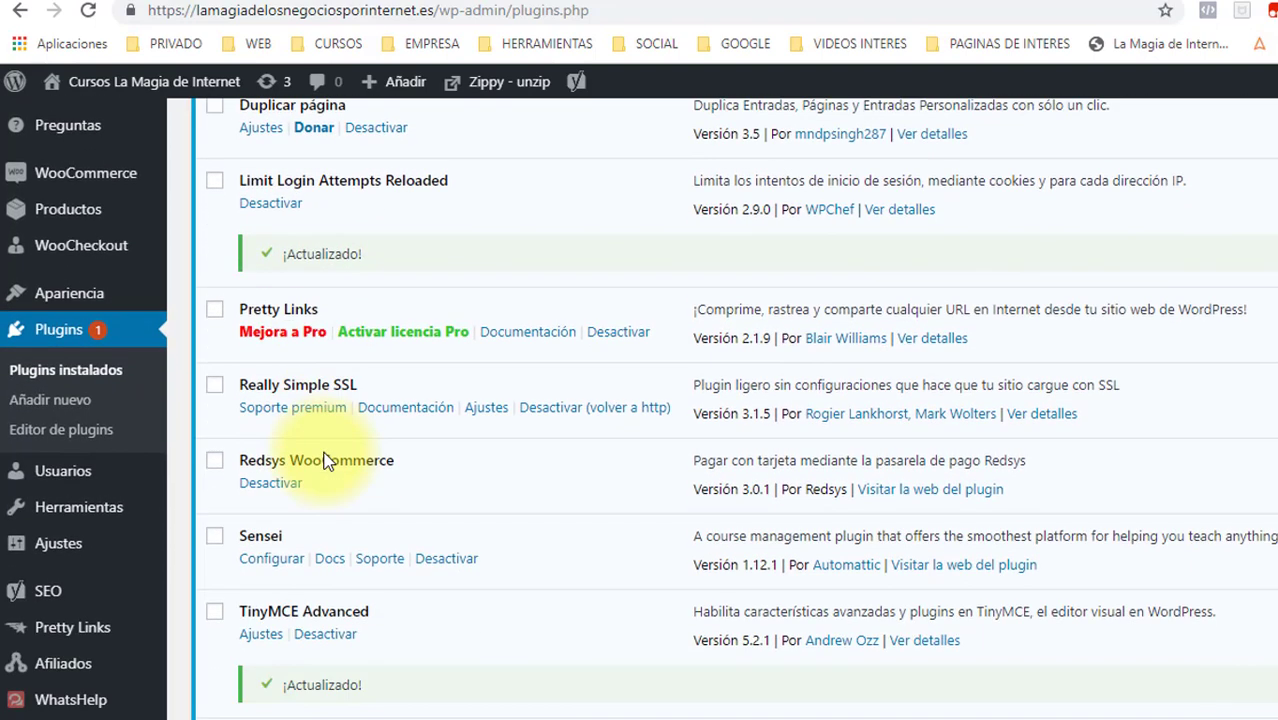
pyautogui.scroll(-5, 327, 452)
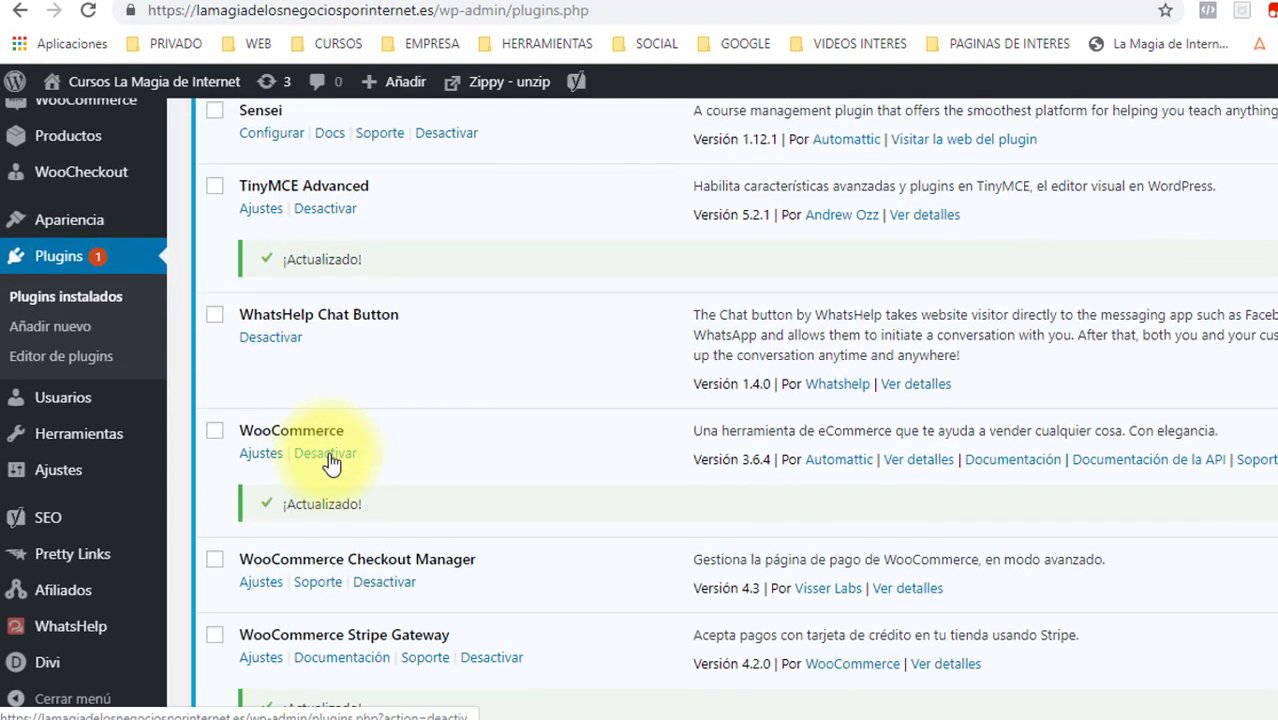
pyautogui.scroll(-2, 335, 470)
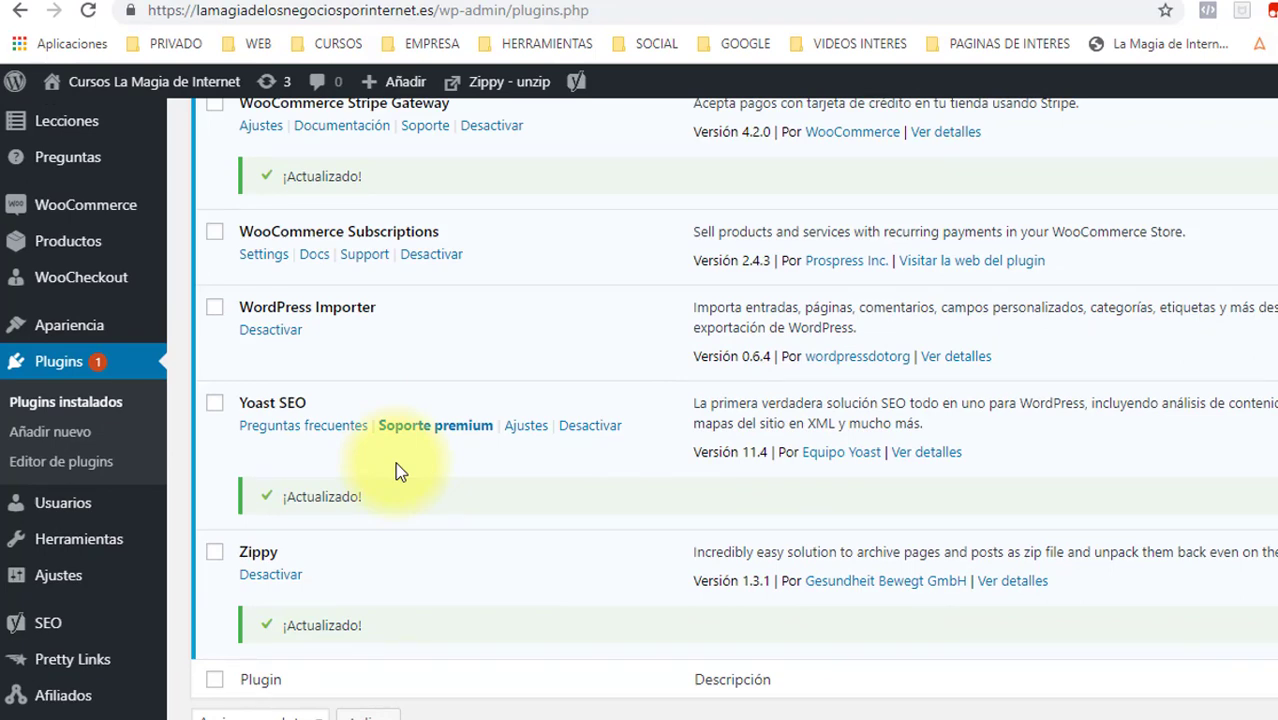
pyautogui.scroll(1, 391, 471)
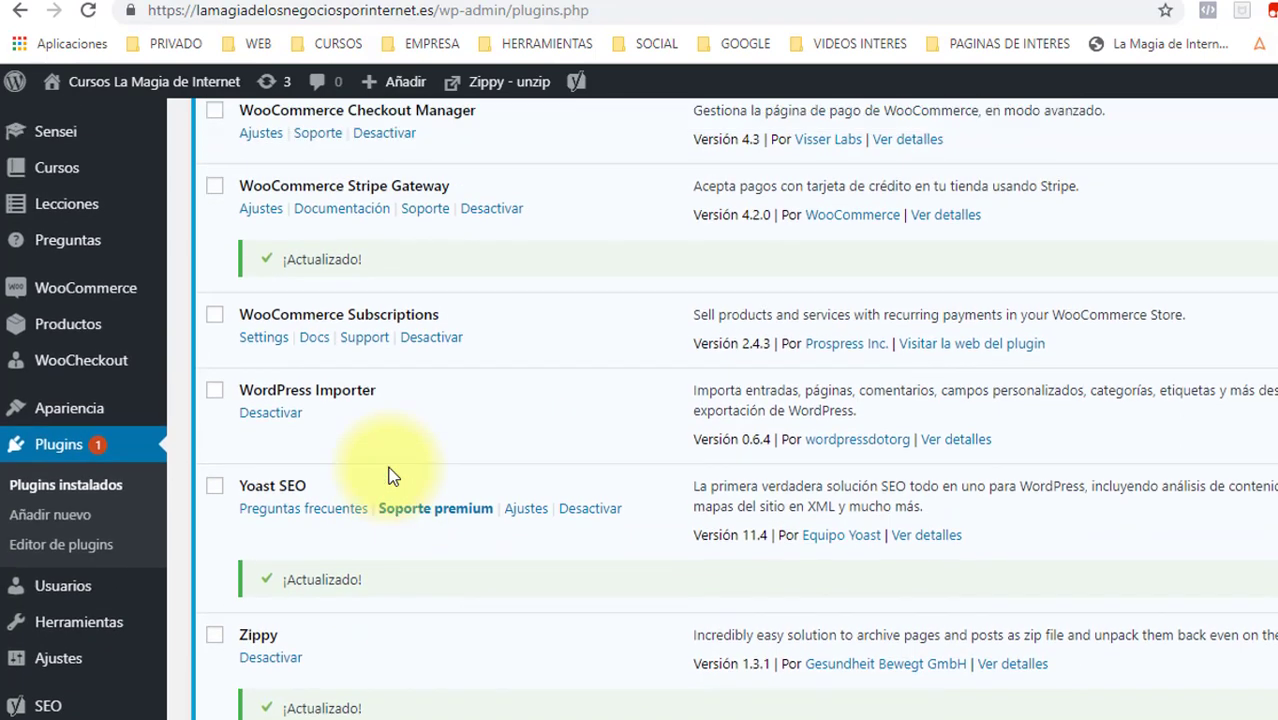
pyautogui.scroll(2, 391, 475)
pyautogui.scroll(2, 391, 527)
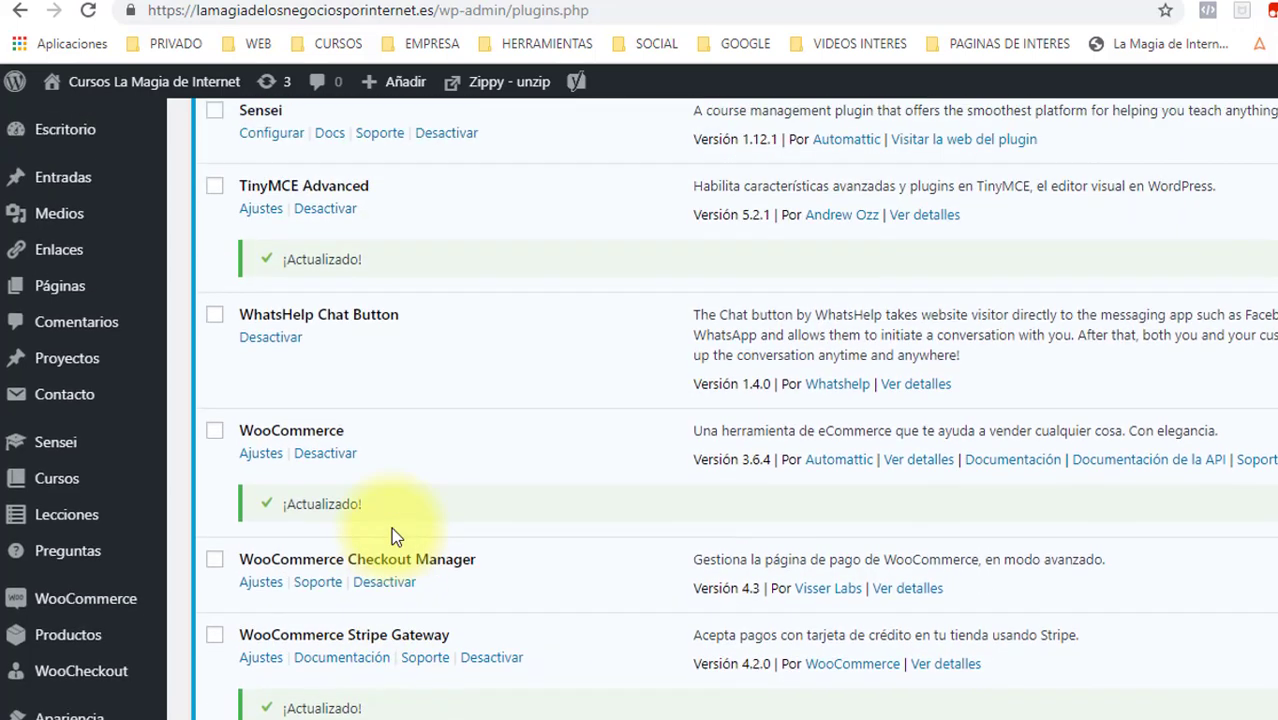
pyautogui.scroll(2, 391, 530)
pyautogui.scroll(1, 393, 580)
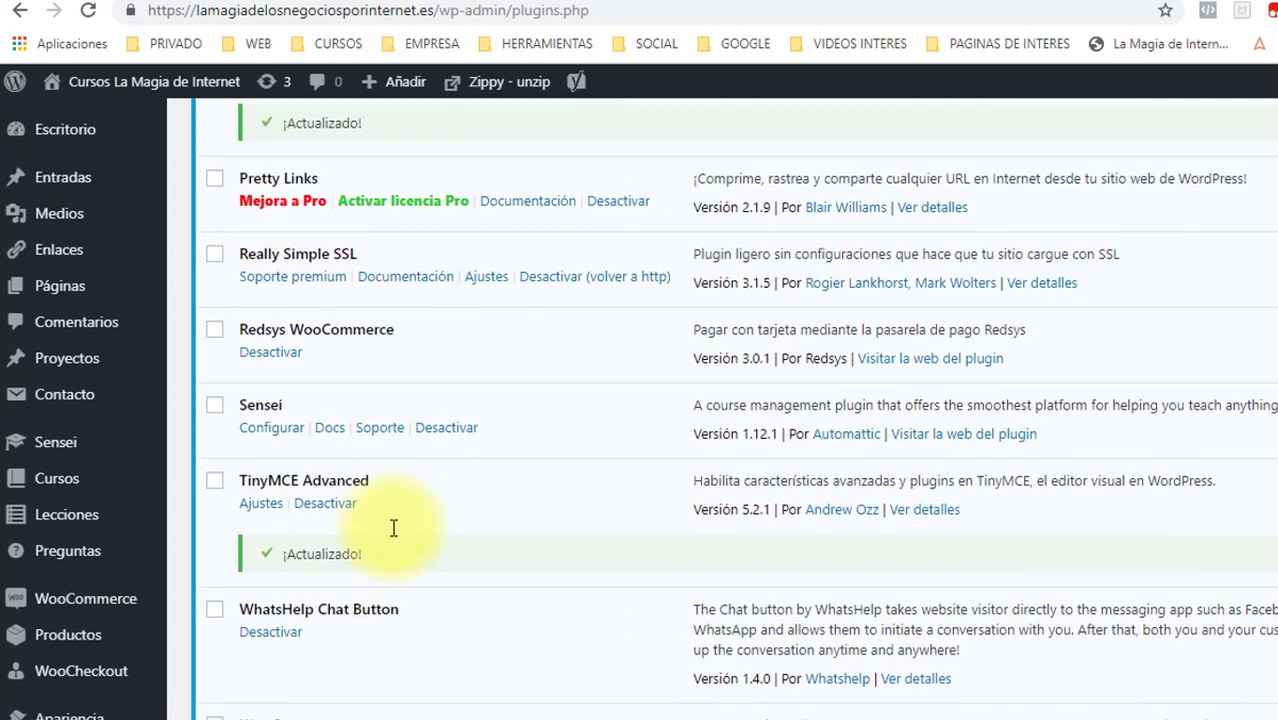
pyautogui.scroll(4, 355, 457)
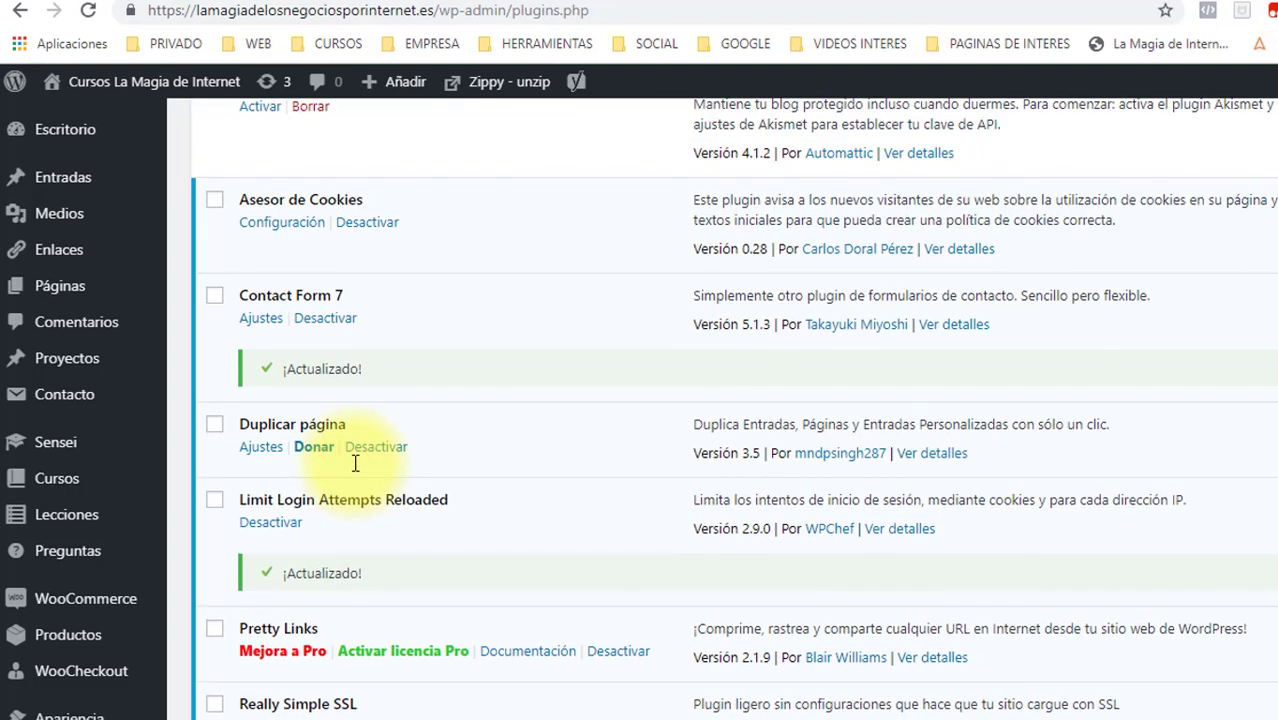
# Deactivate the Limit Login Attempts Reloaded plugin.
pyautogui.scroll(2, 355, 463)
pyautogui.scroll(-4, 357, 470)
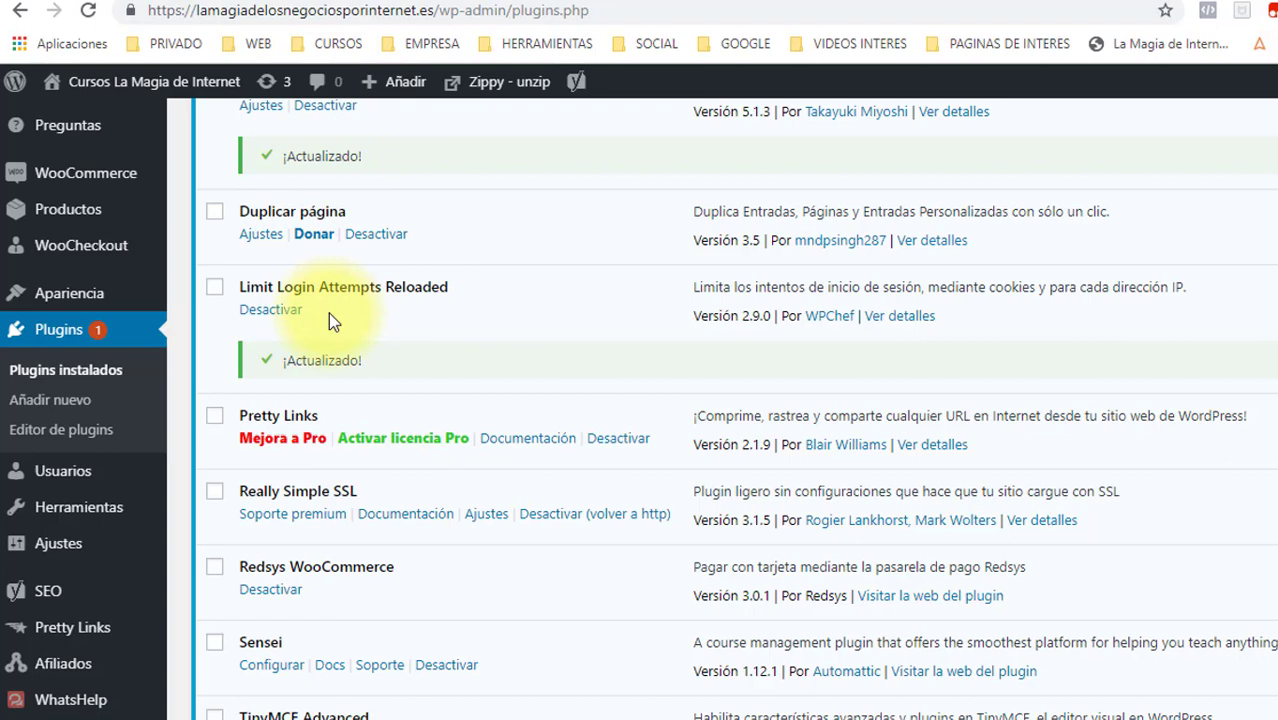
pyautogui.click(267, 318)
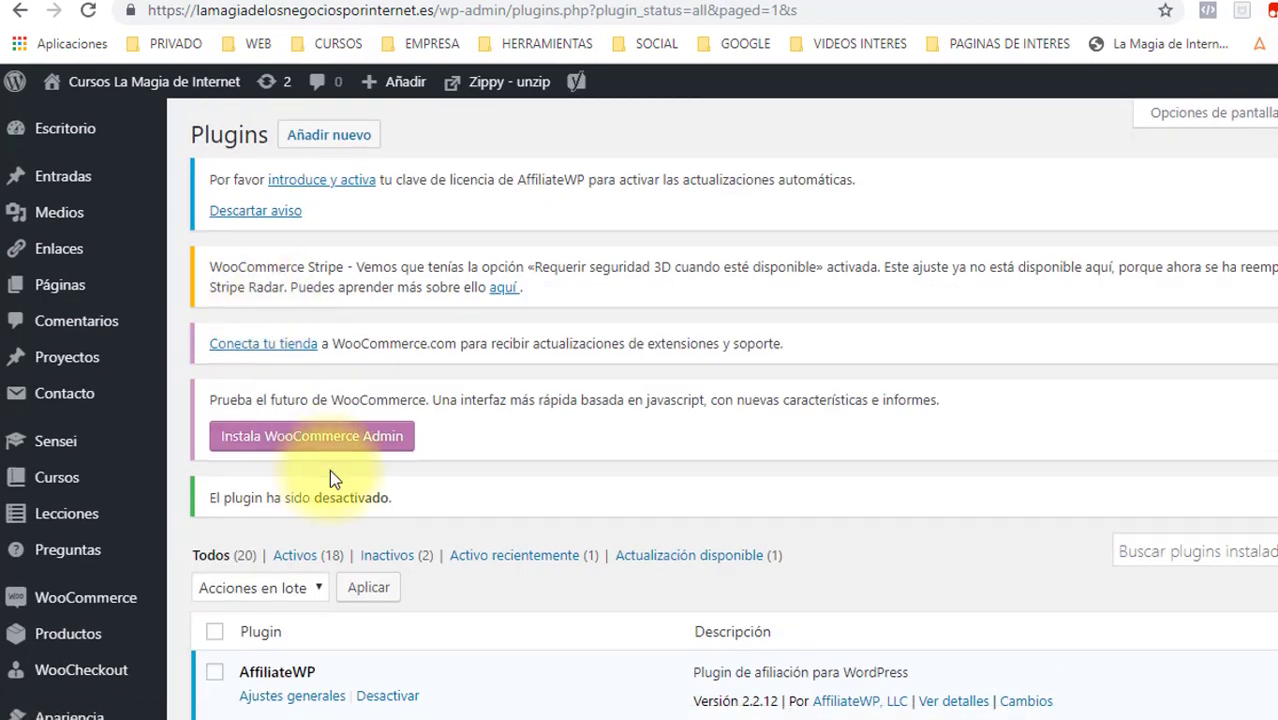
# Reactivate the Limit Login Attempts Reloaded plugin.
pyautogui.scroll(-3, 330, 470)
pyautogui.scroll(-4, 337, 478)
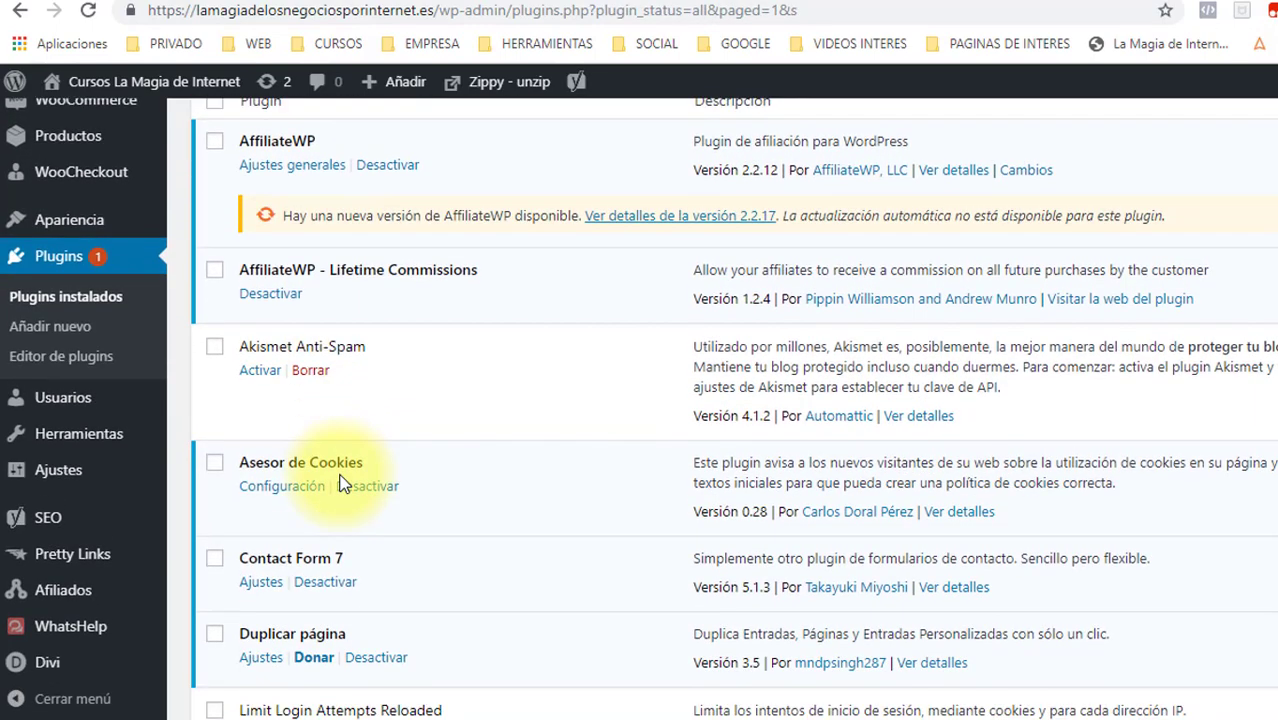
pyautogui.scroll(-1, 340, 482)
pyautogui.scroll(-1, 340, 483)
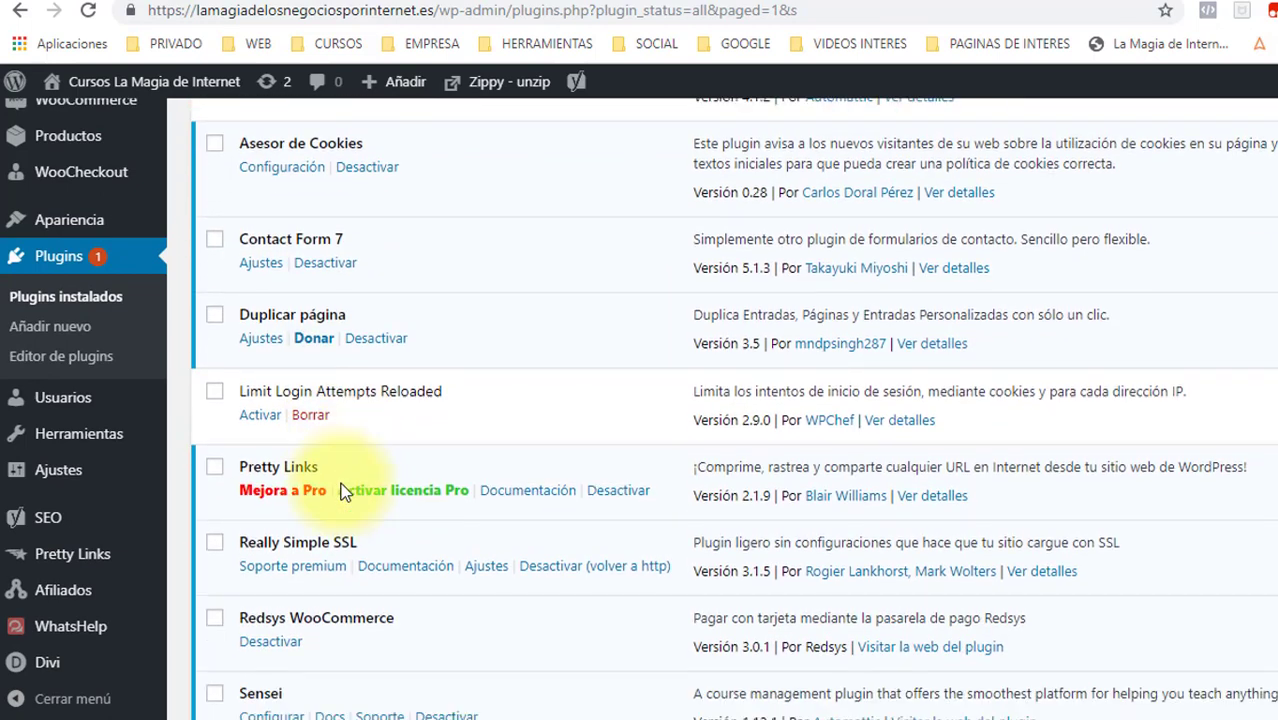
pyautogui.click(260, 418)
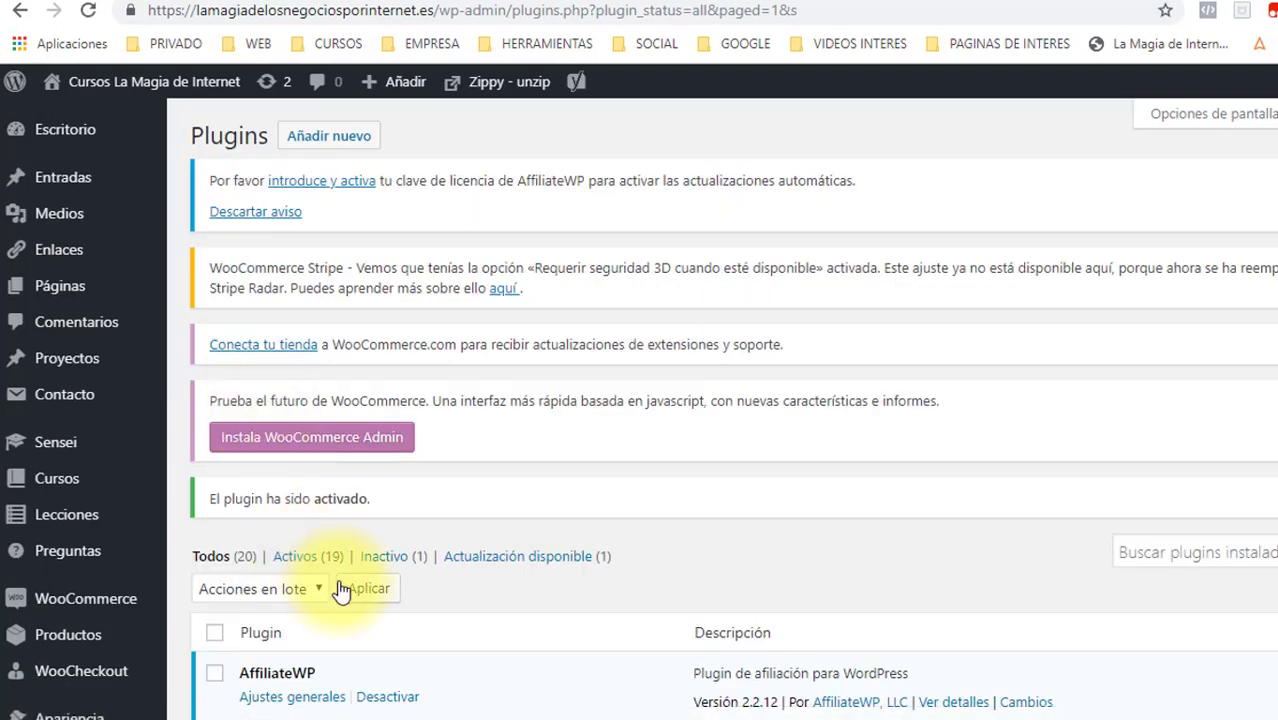
# Find Limit Login Attempts Reloaded in the plugin list and deactivate it again.
pyautogui.scroll(-3, 342, 585)
pyautogui.scroll(-3, 345, 580)
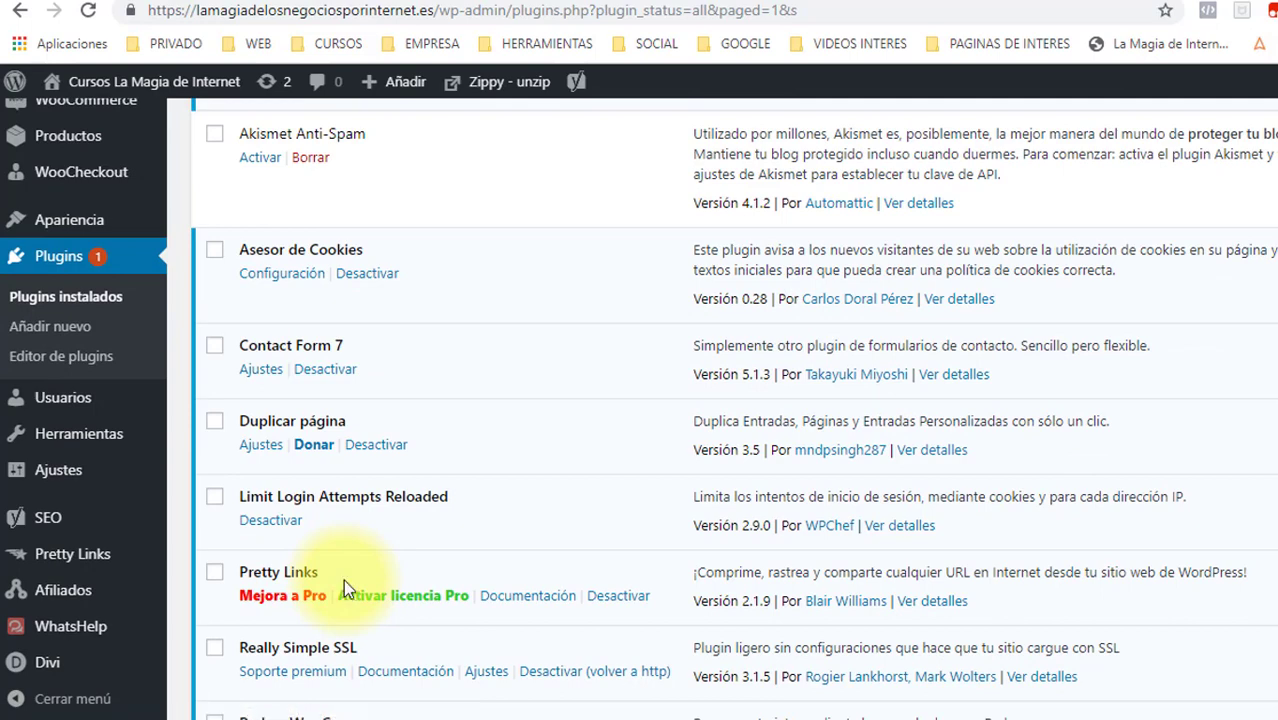
pyautogui.scroll(-1, 343, 579)
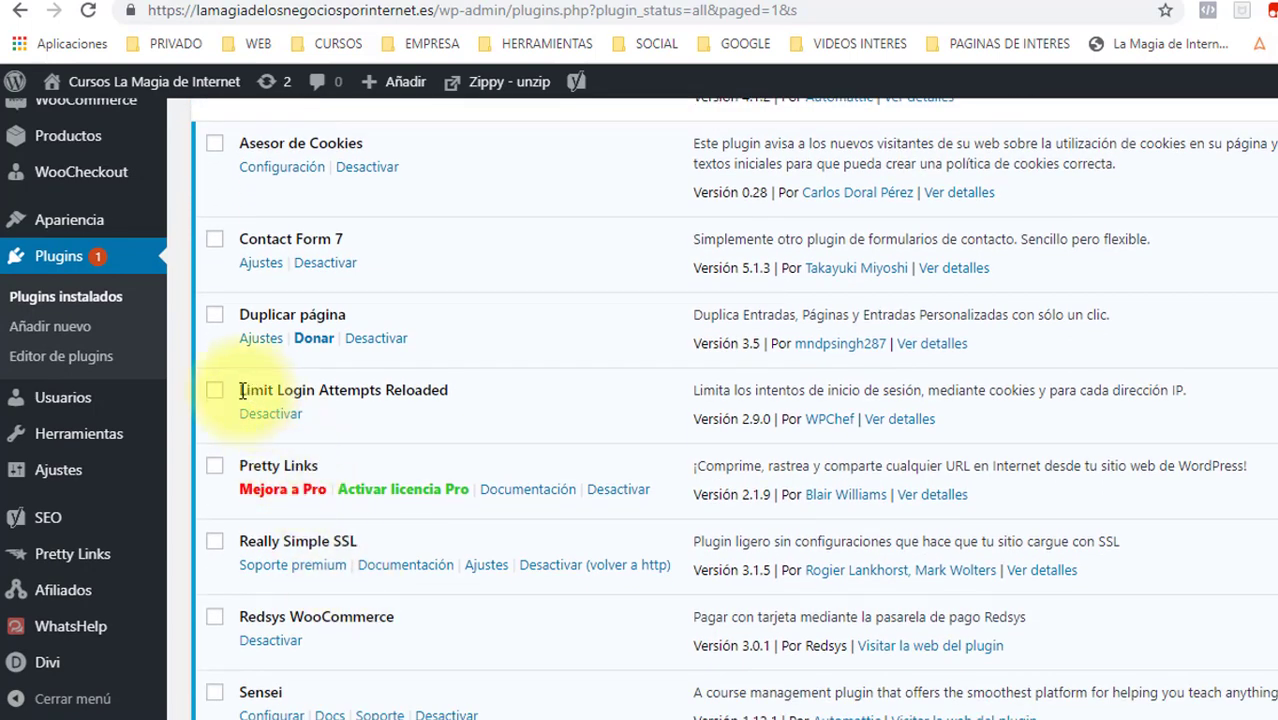
pyautogui.moveTo(241, 390); pyautogui.dragTo(452, 378)
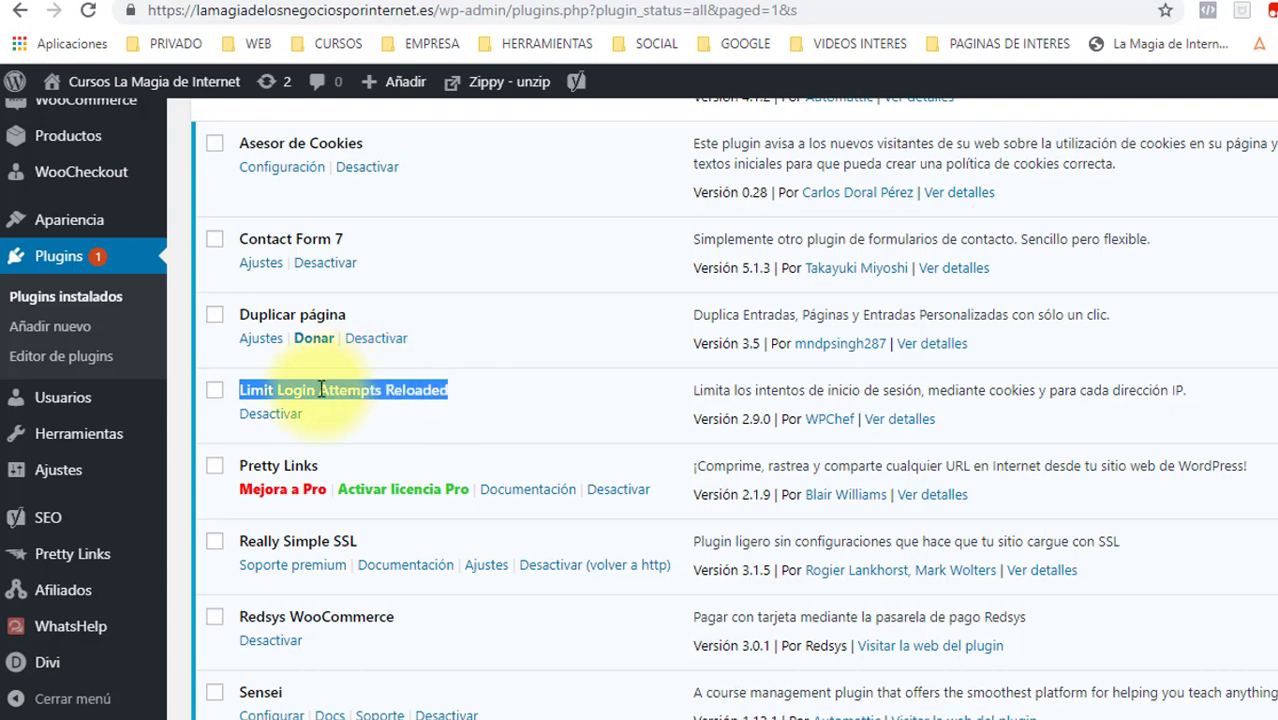
pyautogui.click(279, 415)
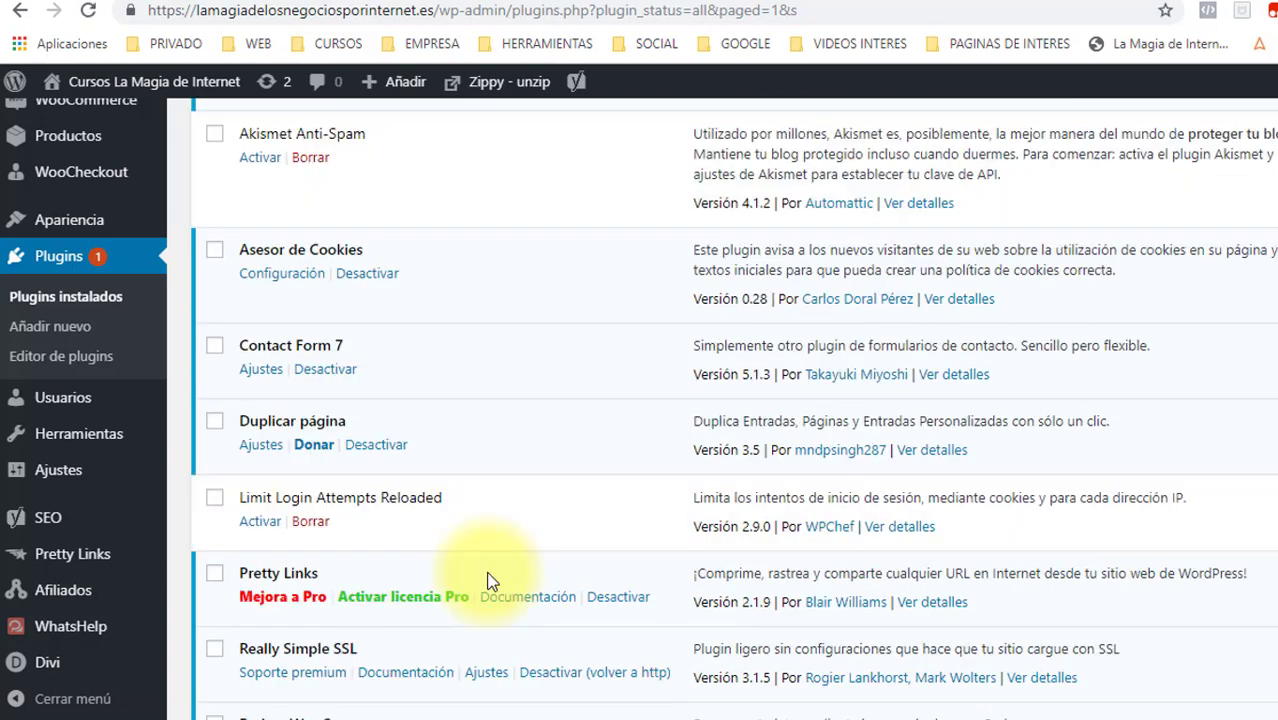
# Delete the deactivated Limit Login Attempts Reloaded plugin together with its data.
pyautogui.scroll(-2, 485, 575)
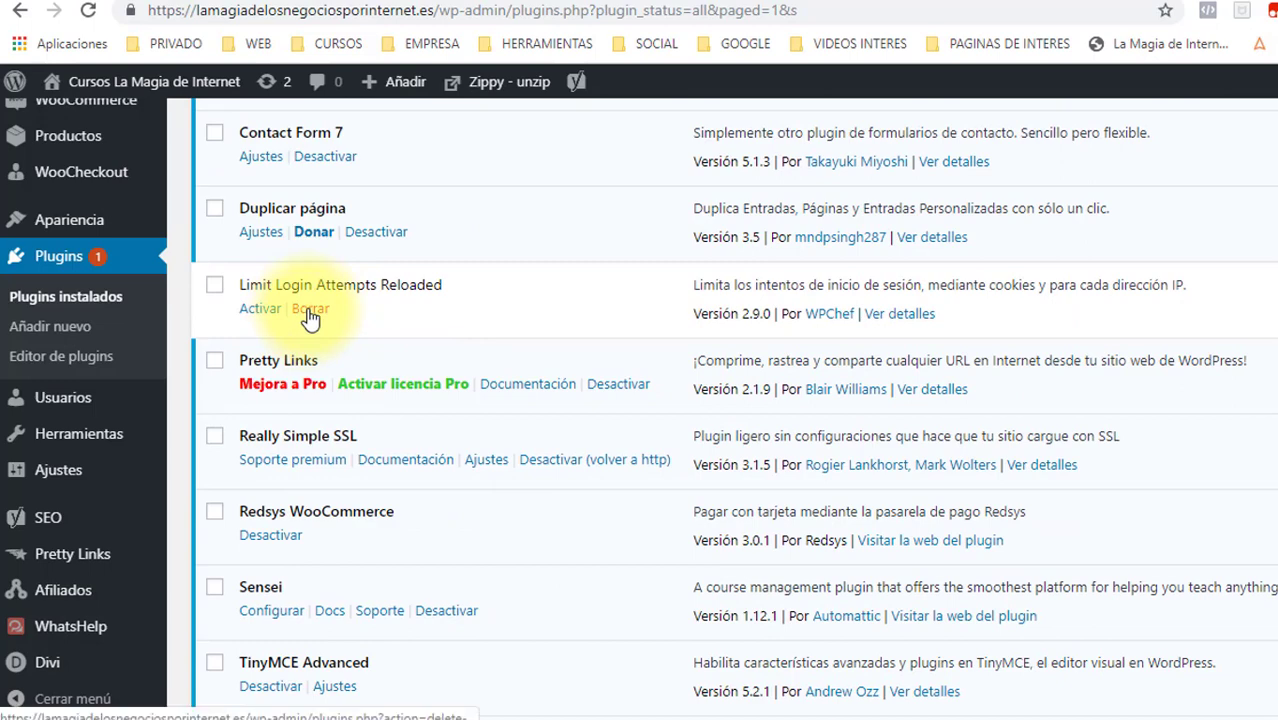
pyautogui.click(310, 312)
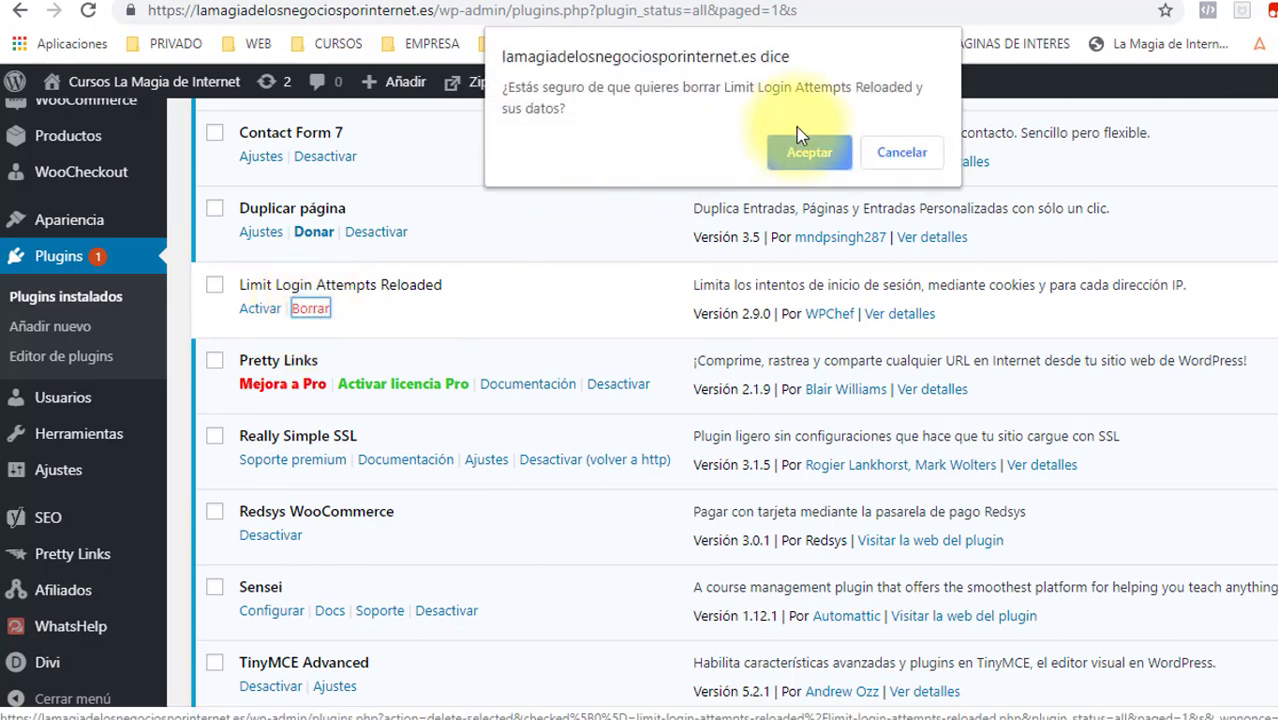
pyautogui.click(799, 153)
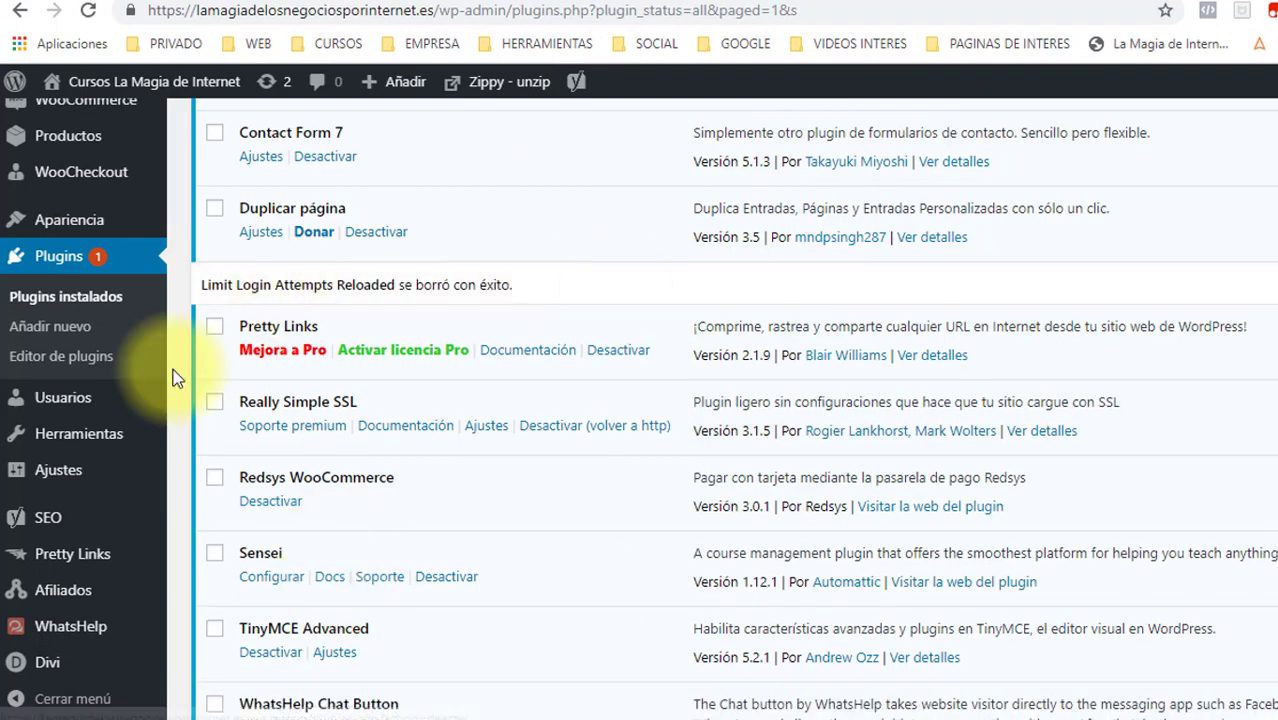
# Start adding a new plugin and search the plugin directory by keyword for "Limit Login Attempts Reloaded".
pyautogui.scroll(5, 480, 405)
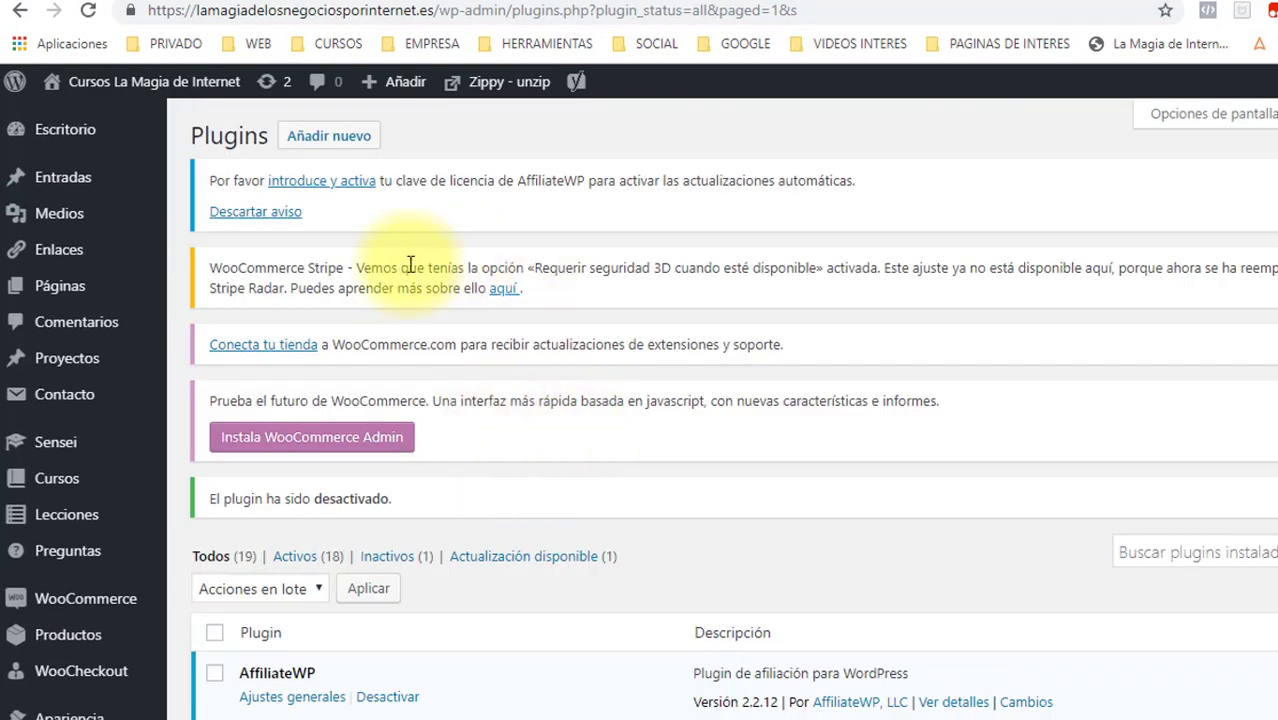
pyautogui.click(354, 138)
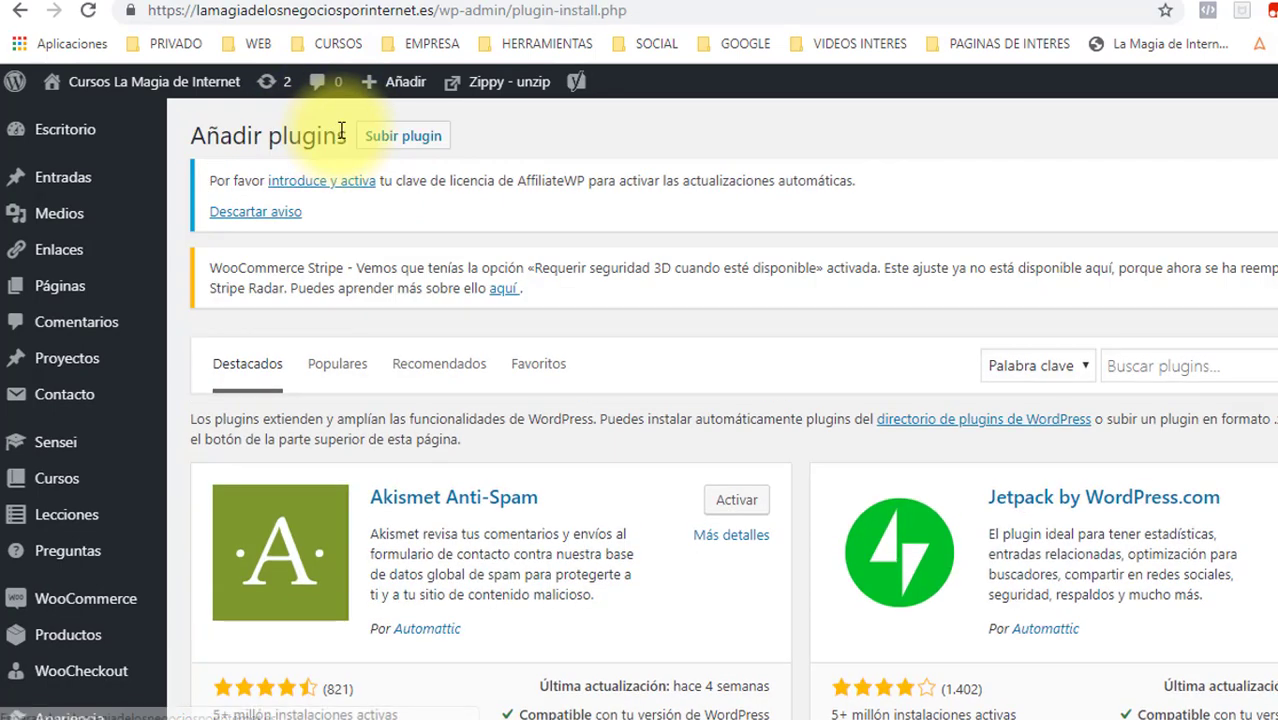
pyautogui.click(1170, 363)
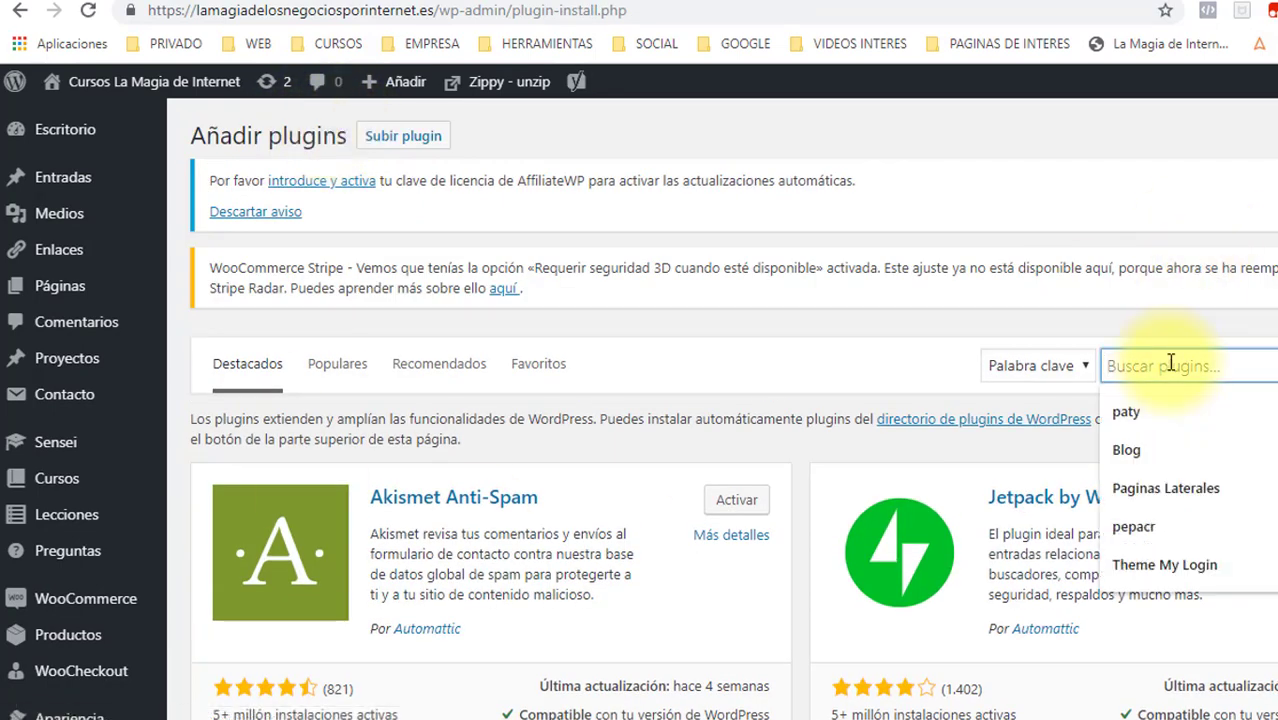
pyautogui.hotkey('ctrl', 'v')
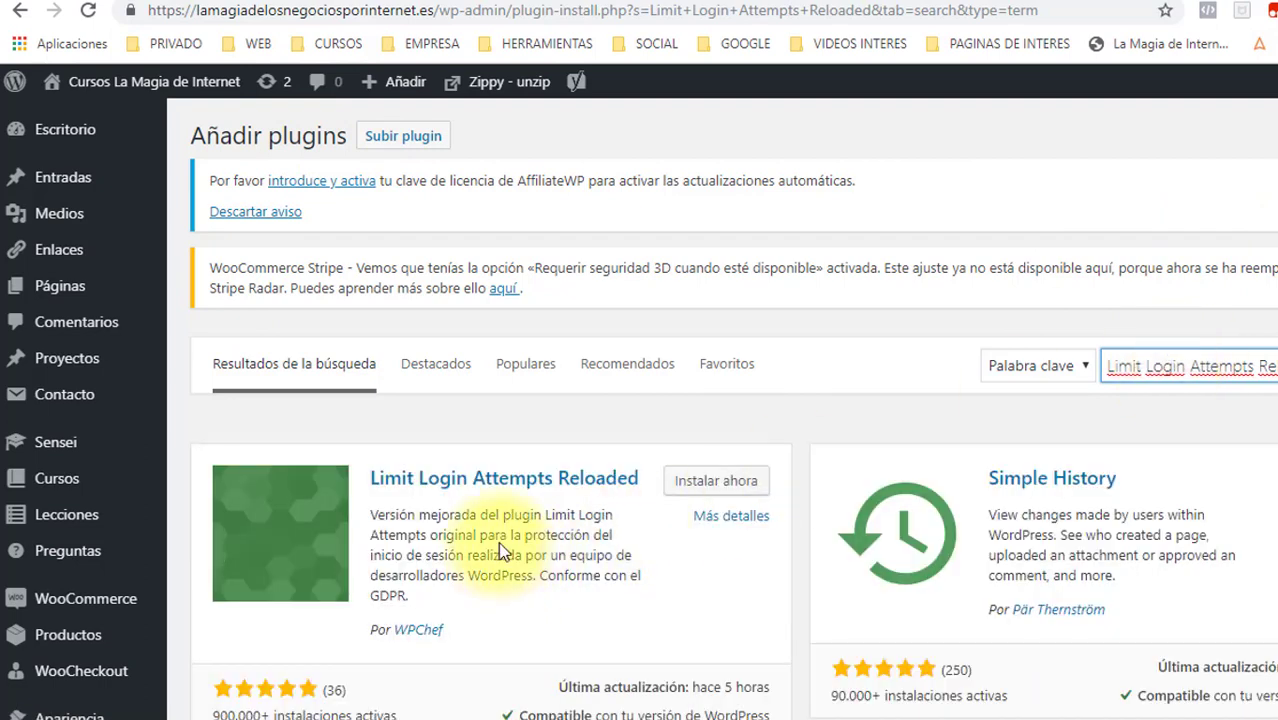
# Install and activate Limit Login Attempts Reloaded from the search results, and locate it in the installed plugins list.
pyautogui.click(697, 482)
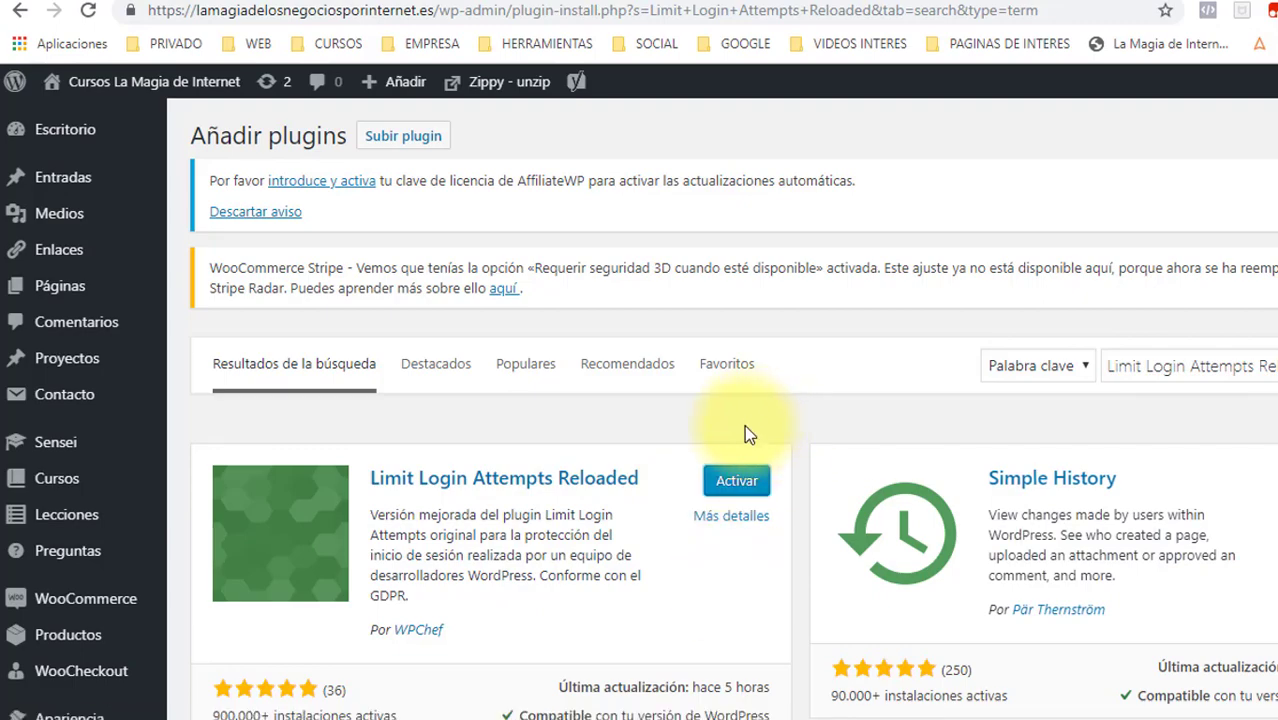
pyautogui.click(737, 481)
pyautogui.scroll(-4, 651, 536)
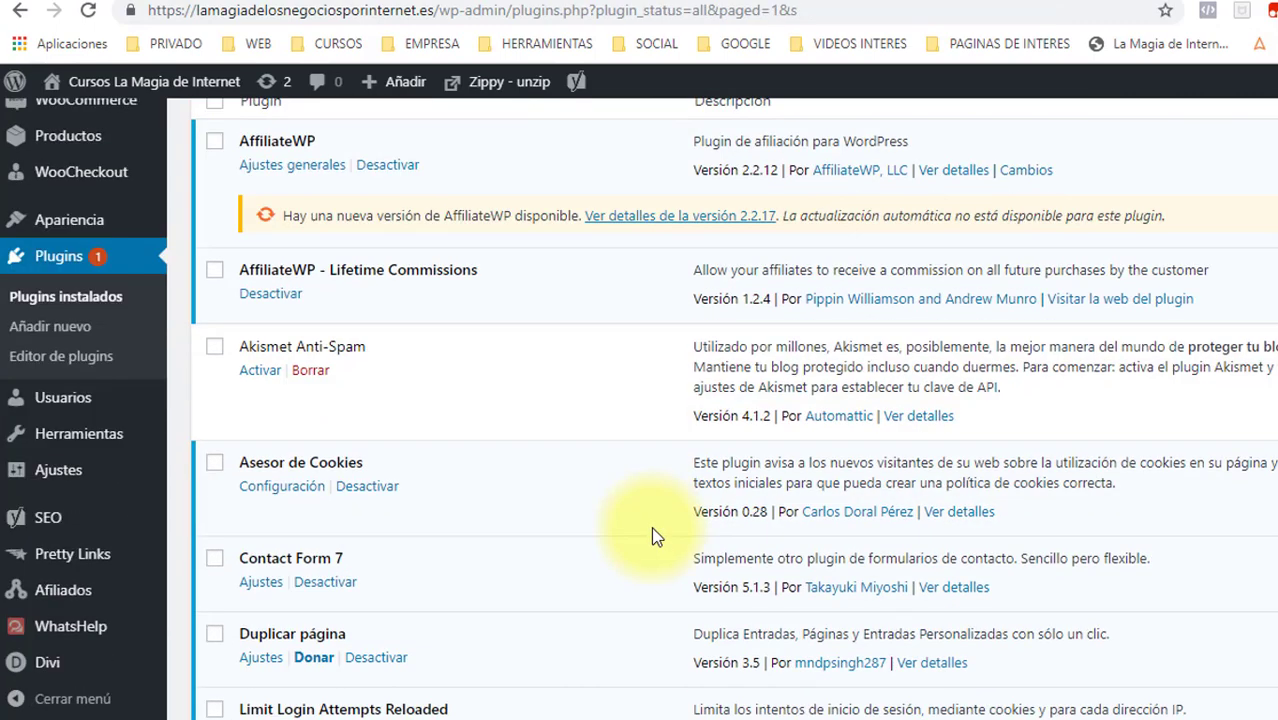
pyautogui.scroll(-1, 655, 537)
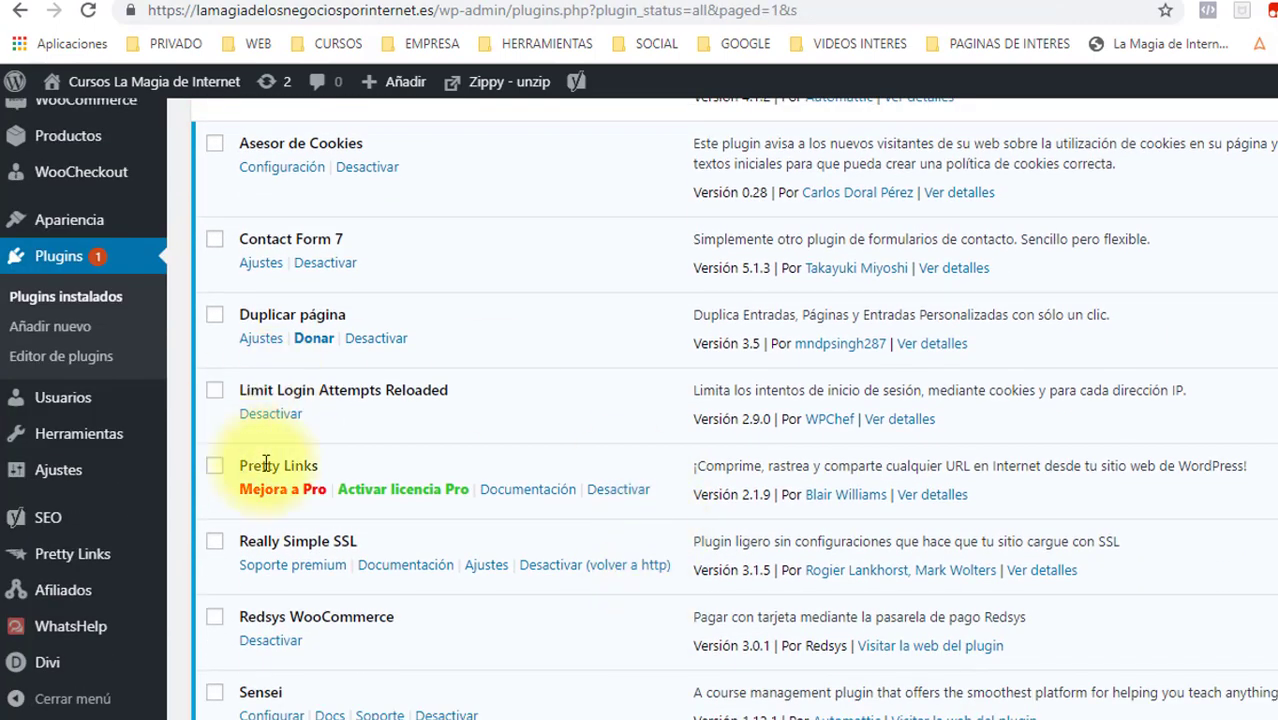